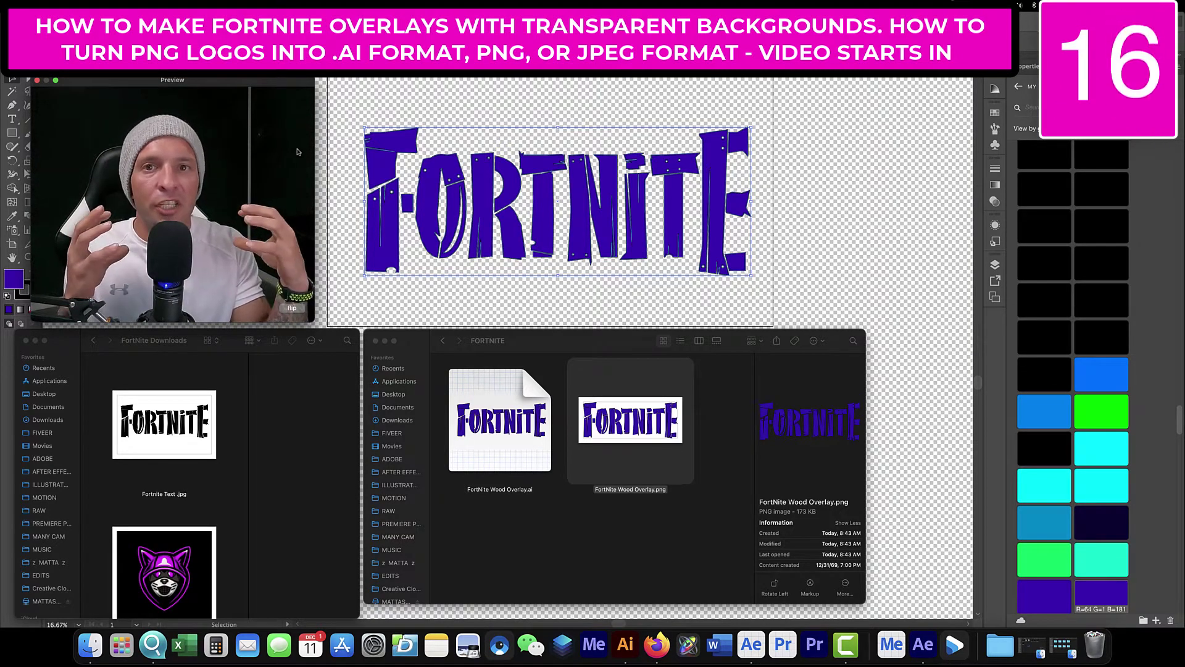
# Open Fortnite Text copy.jpg from Downloads > FortNite Downloads and fit it on screen
pyautogui.scroll(-10, 185, 412)
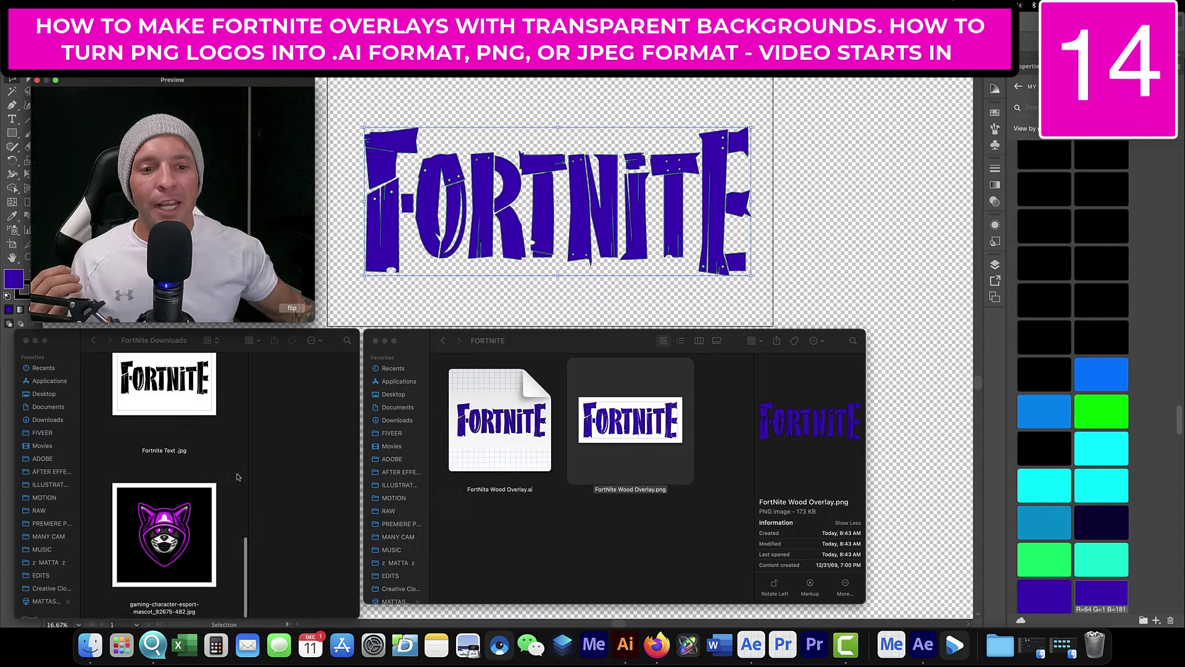
pyautogui.scroll(5, 185, 413)
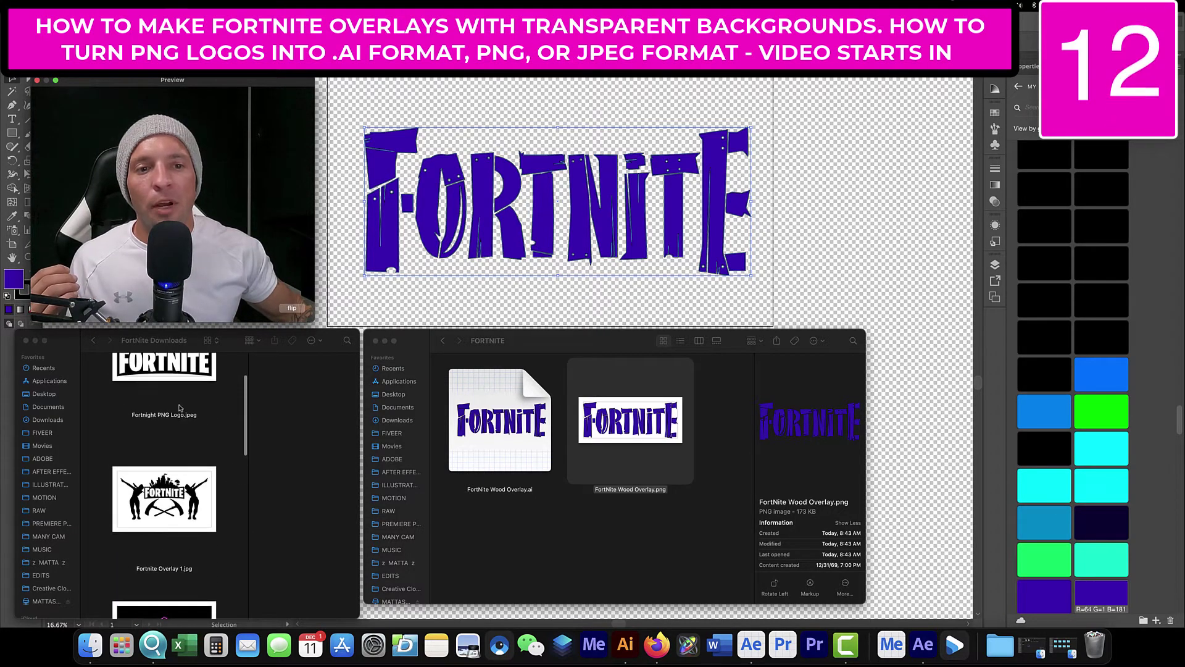
pyautogui.scroll(-8, 192, 444)
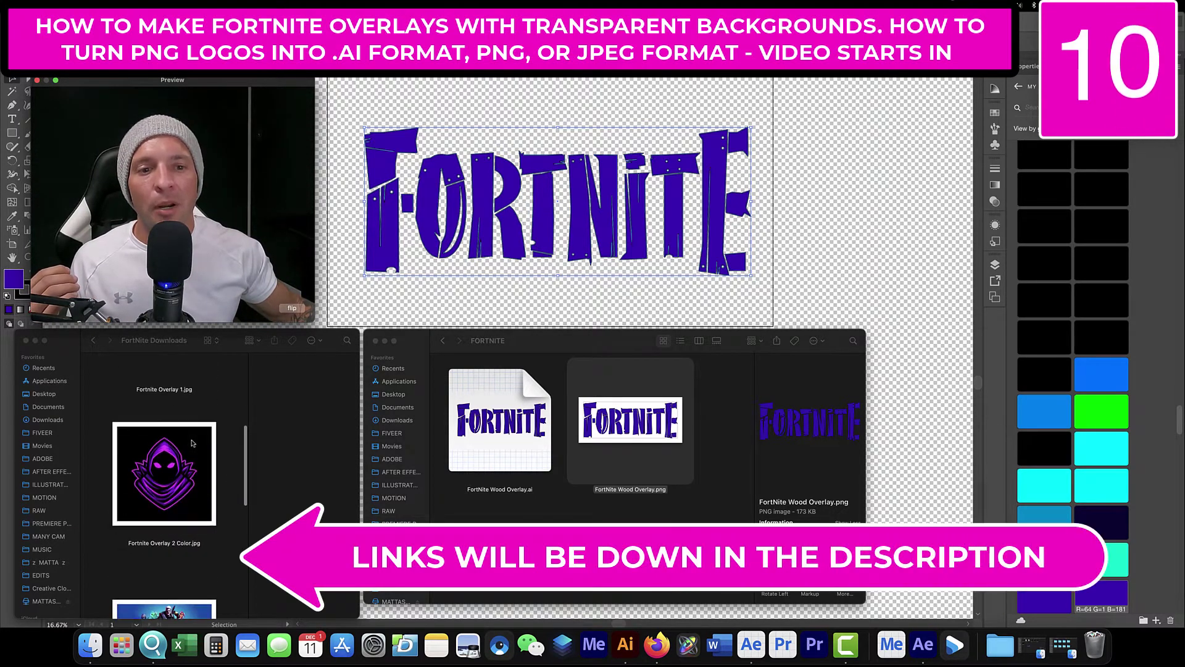
pyautogui.scroll(-1, 191, 454)
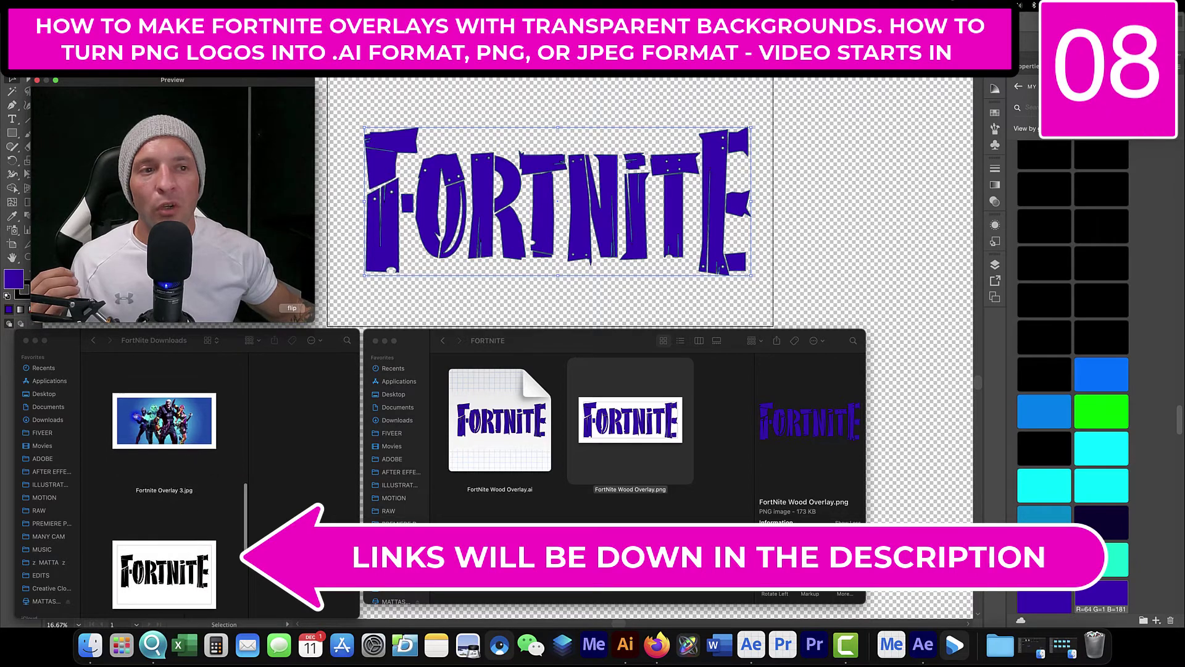
pyautogui.scroll(5, 186, 449)
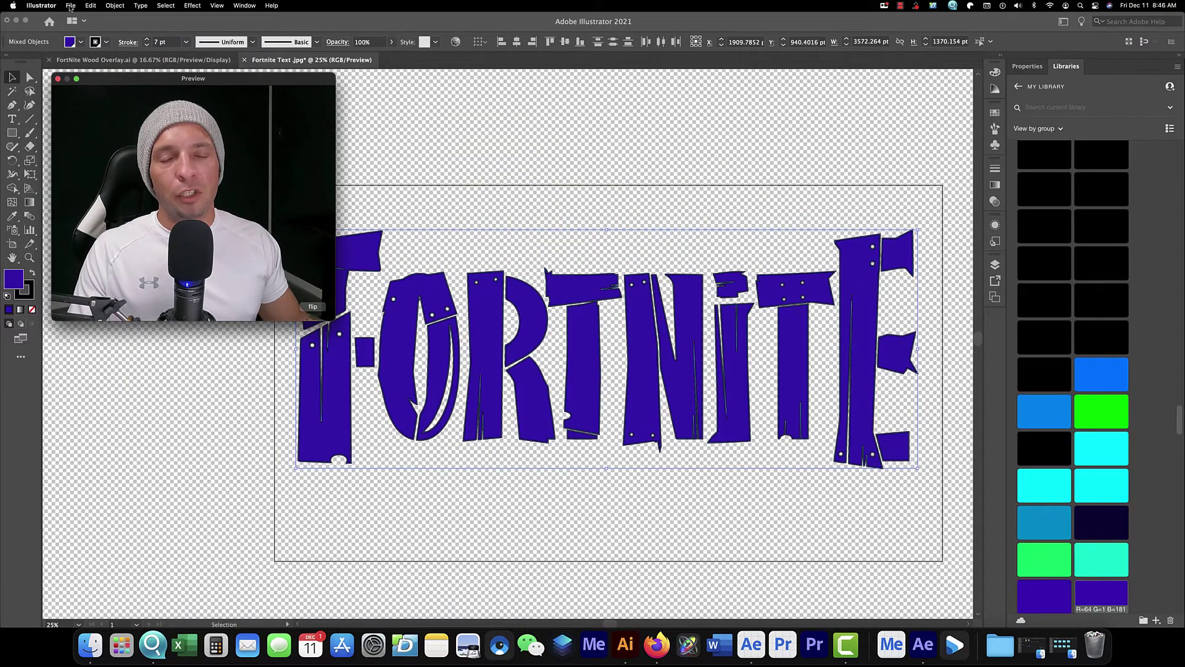
pyautogui.click(70, 6)
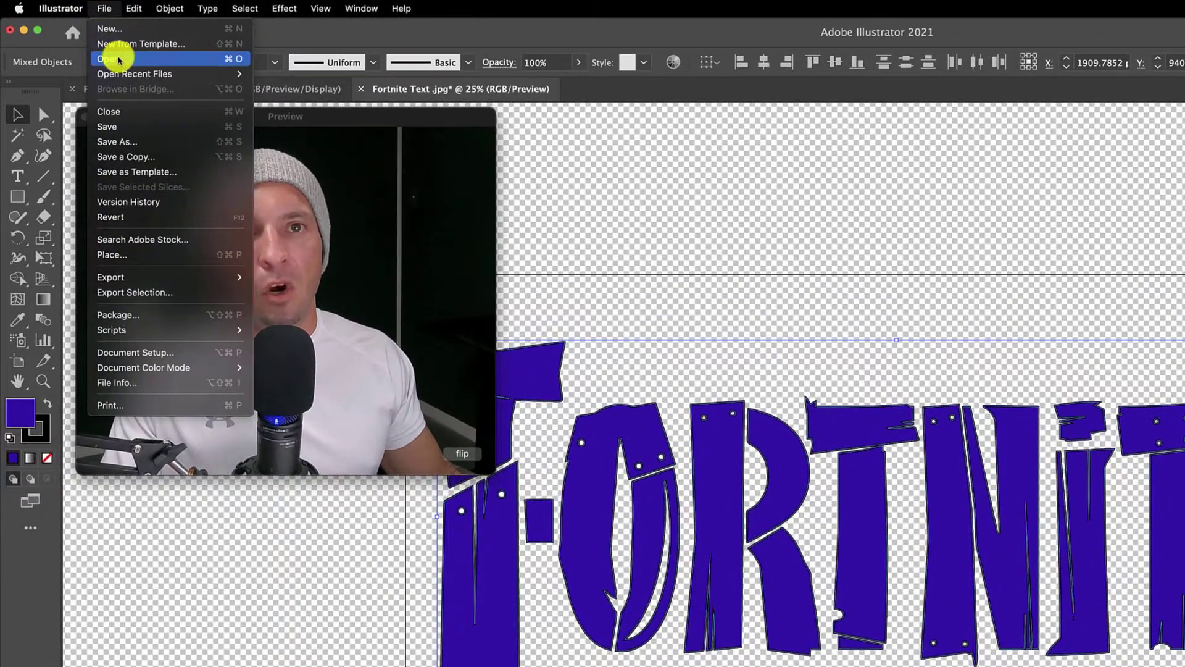
pyautogui.click(120, 60)
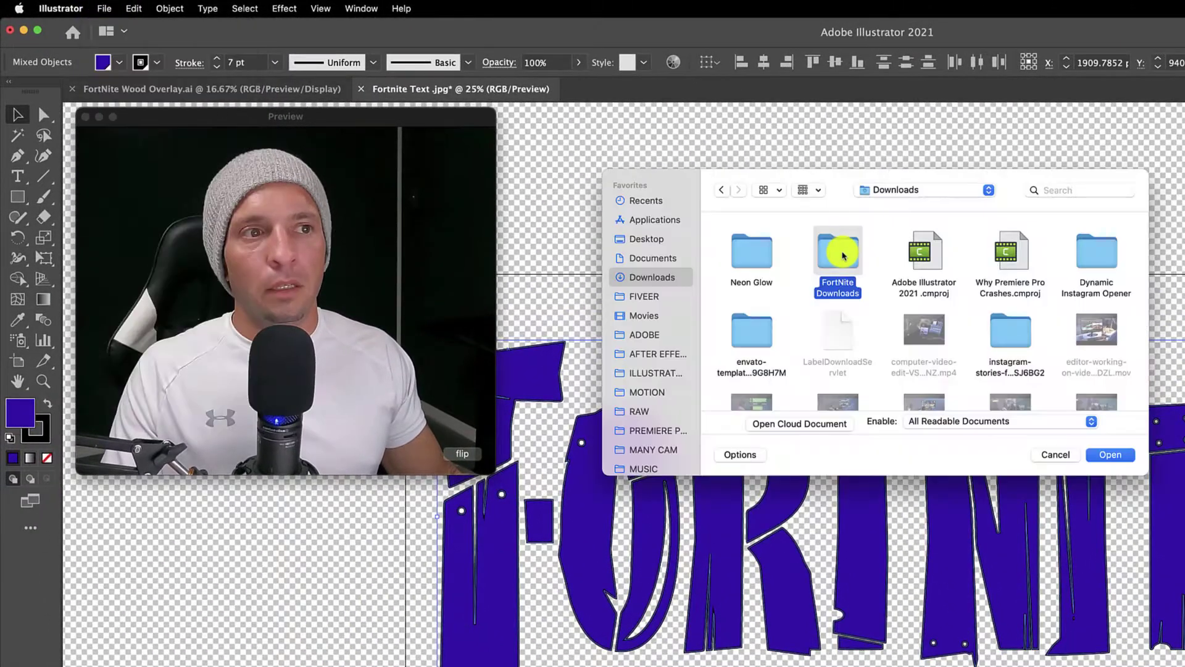
pyautogui.doubleClick(836, 213)
pyautogui.click(1011, 250)
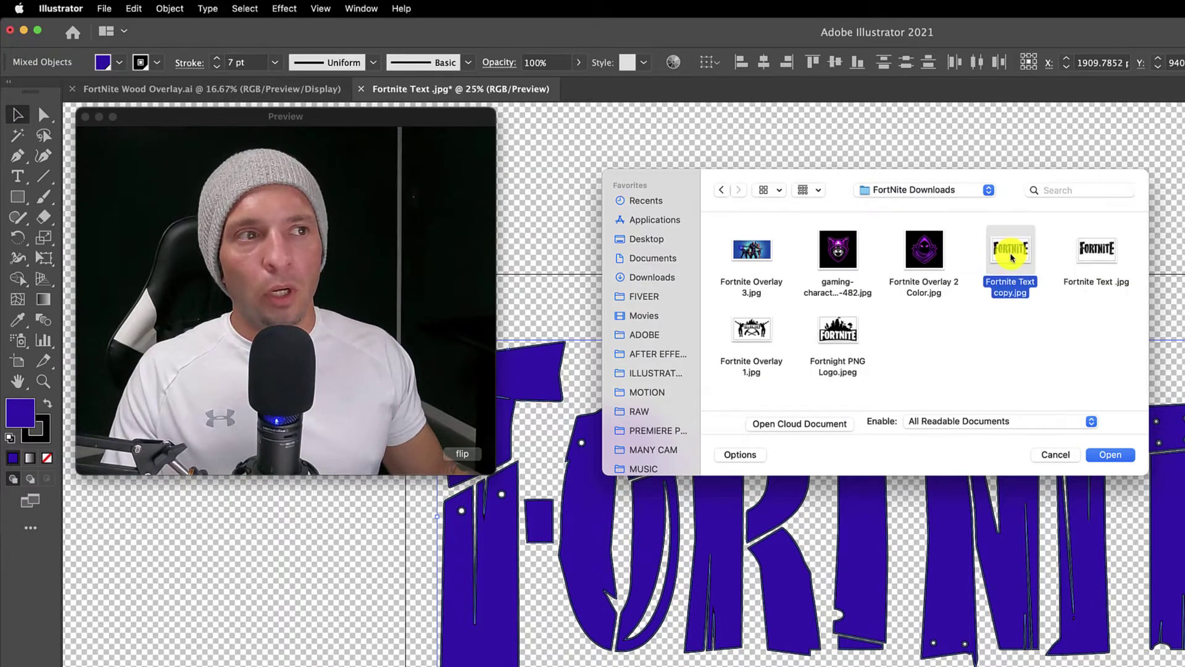
pyautogui.doubleClick(1010, 250)
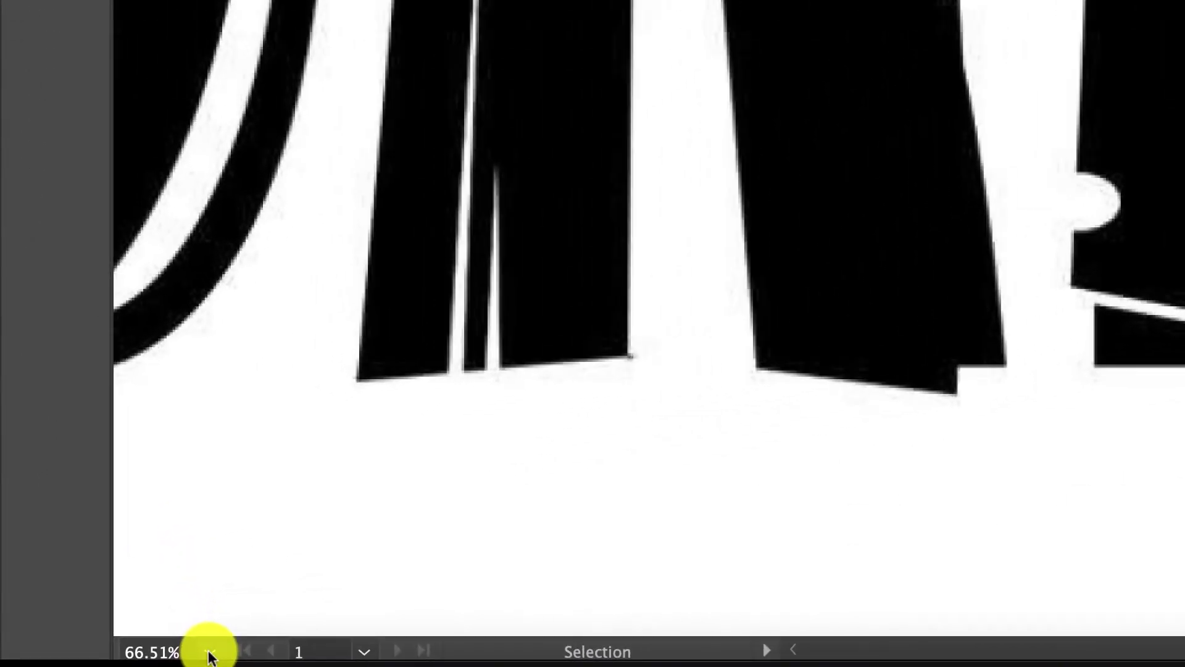
pyautogui.click(174, 645)
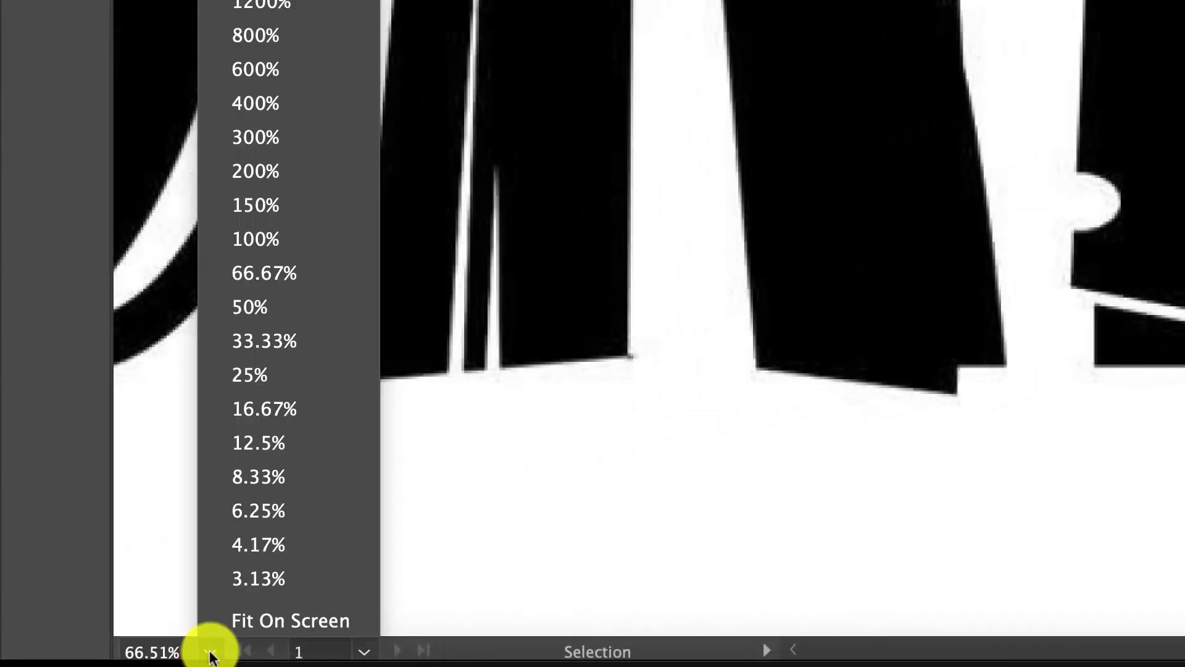
pyautogui.click(317, 621)
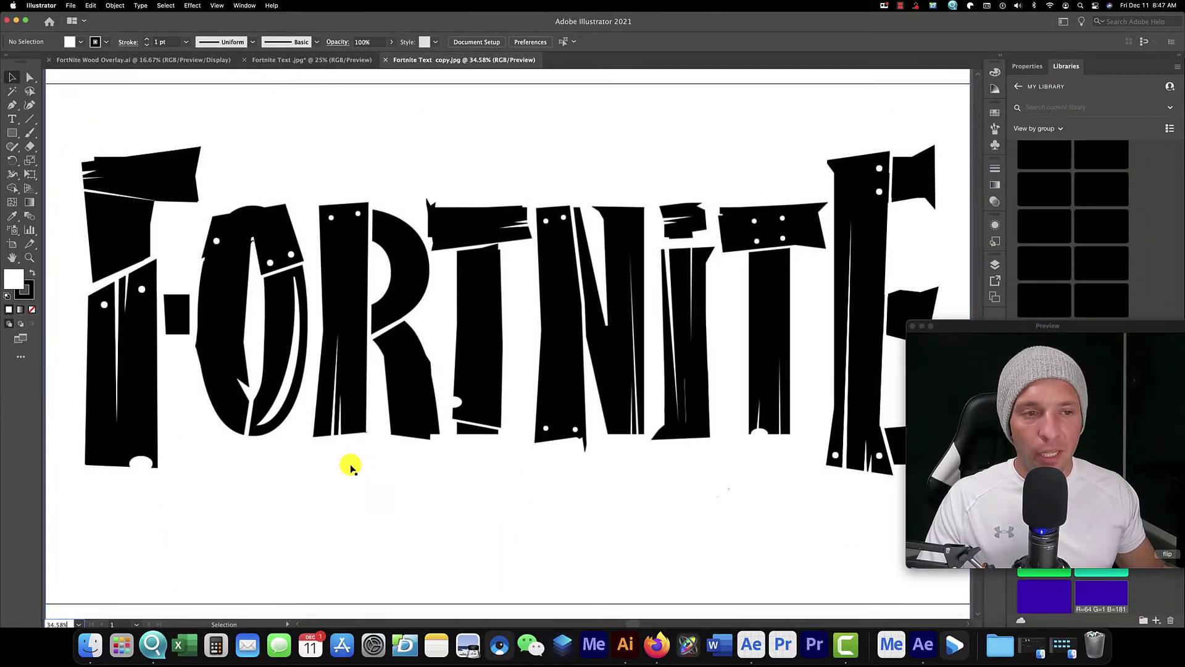
# Zoom out and turn on View > Show Transparency Grid for the Fortnite image
pyautogui.scroll(-3, 350, 467)
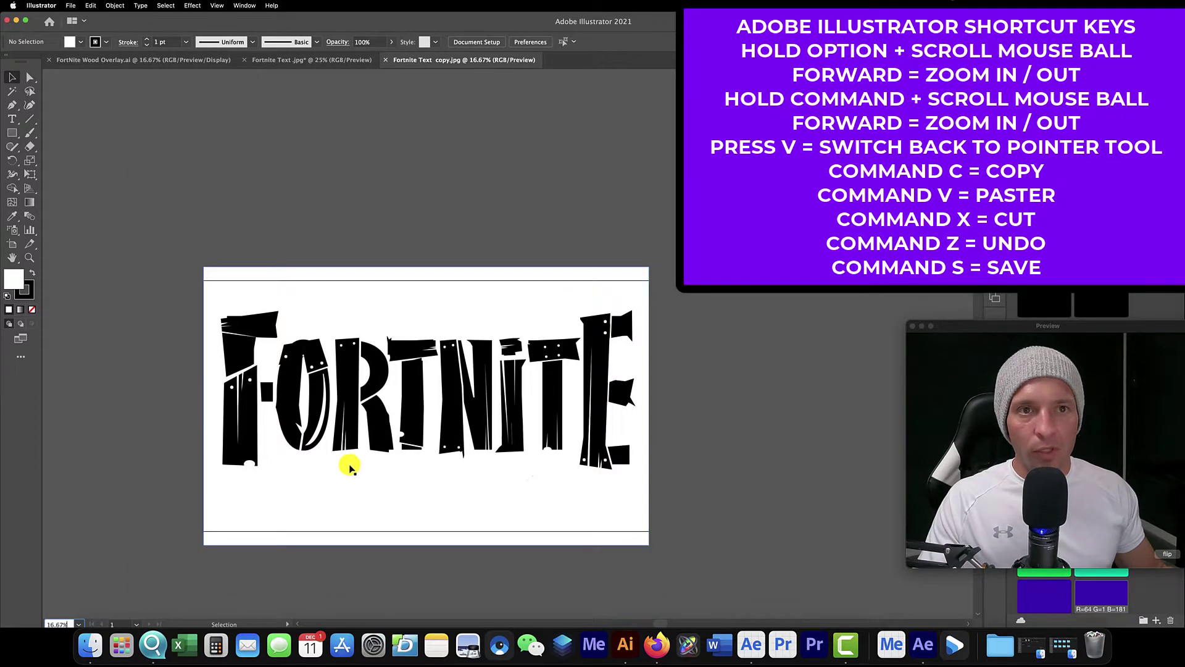
pyautogui.click(238, 6)
pyautogui.moveTo(429, 54)
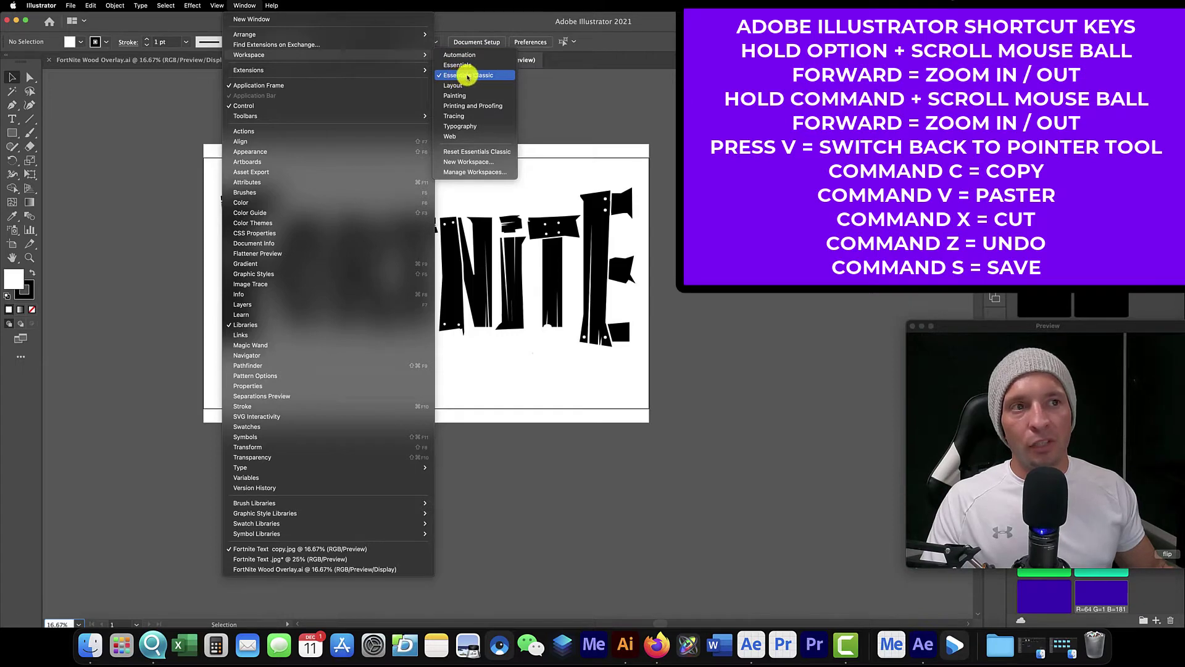
pyautogui.moveTo(221, 7)
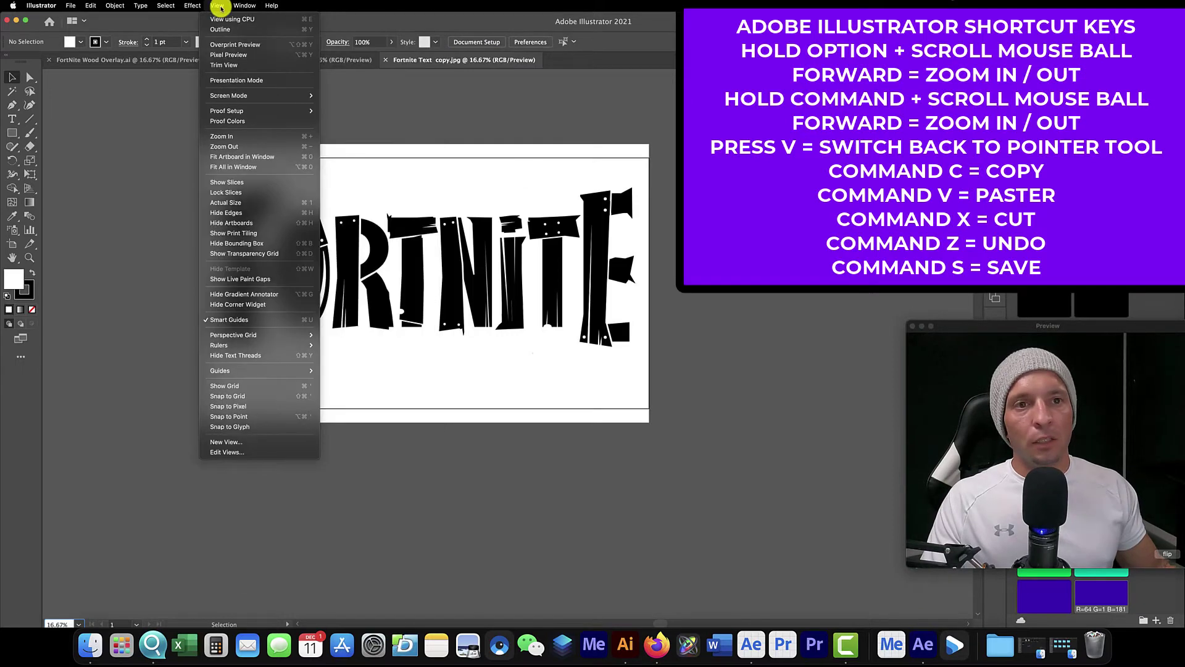
pyautogui.click(258, 254)
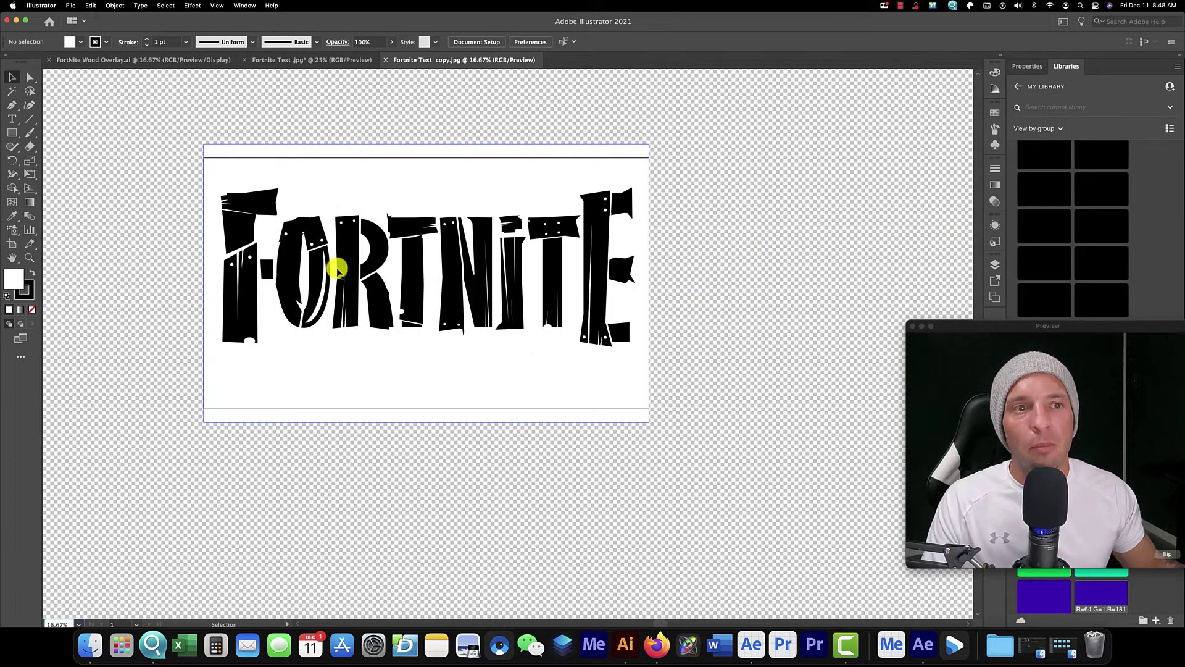
# Trace the selected Fortnite image with the [Default] Image Trace preset, re-tracing it after an undo
pyautogui.click(287, 173)
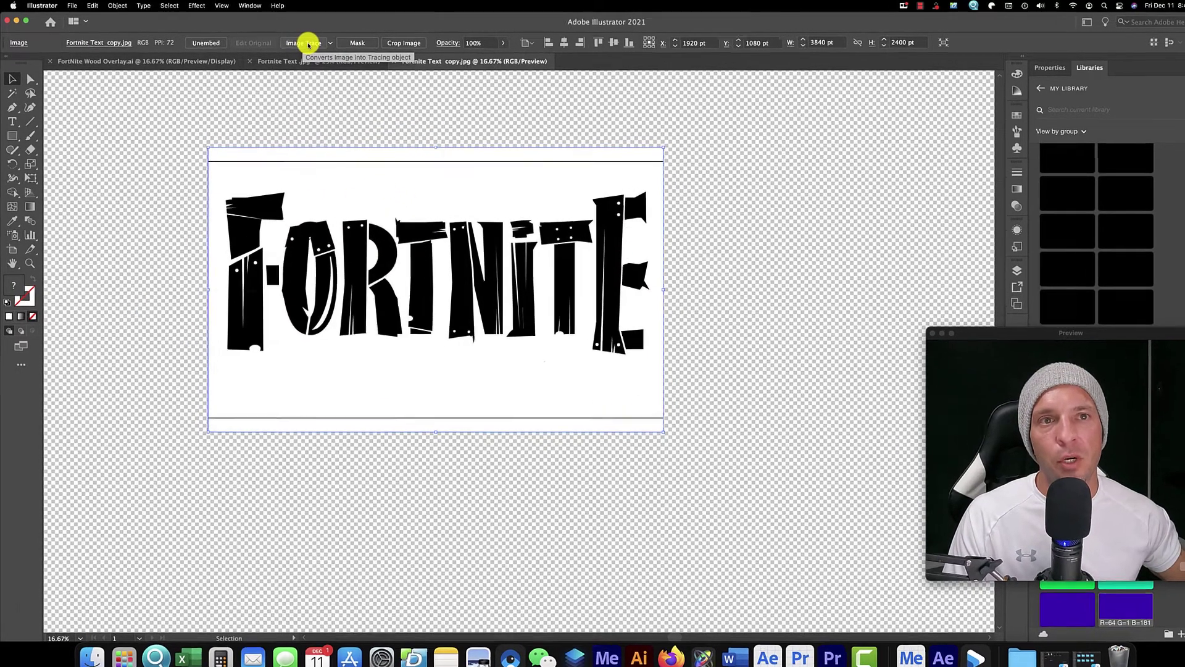
pyautogui.click(323, 42)
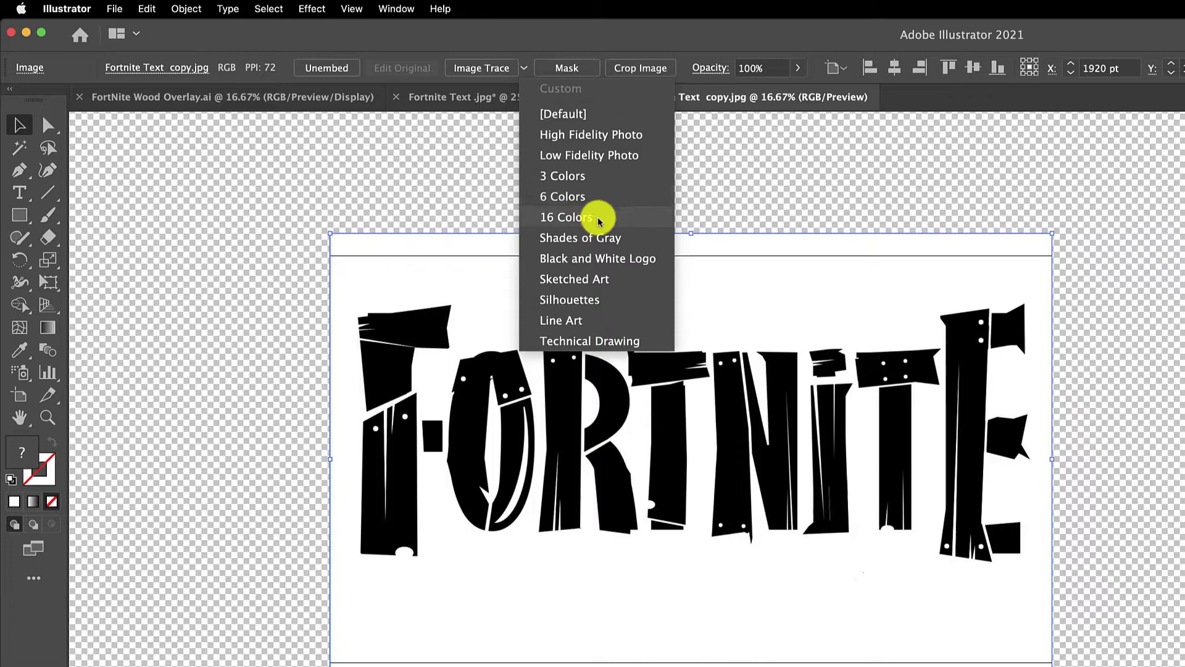
pyautogui.click(576, 116)
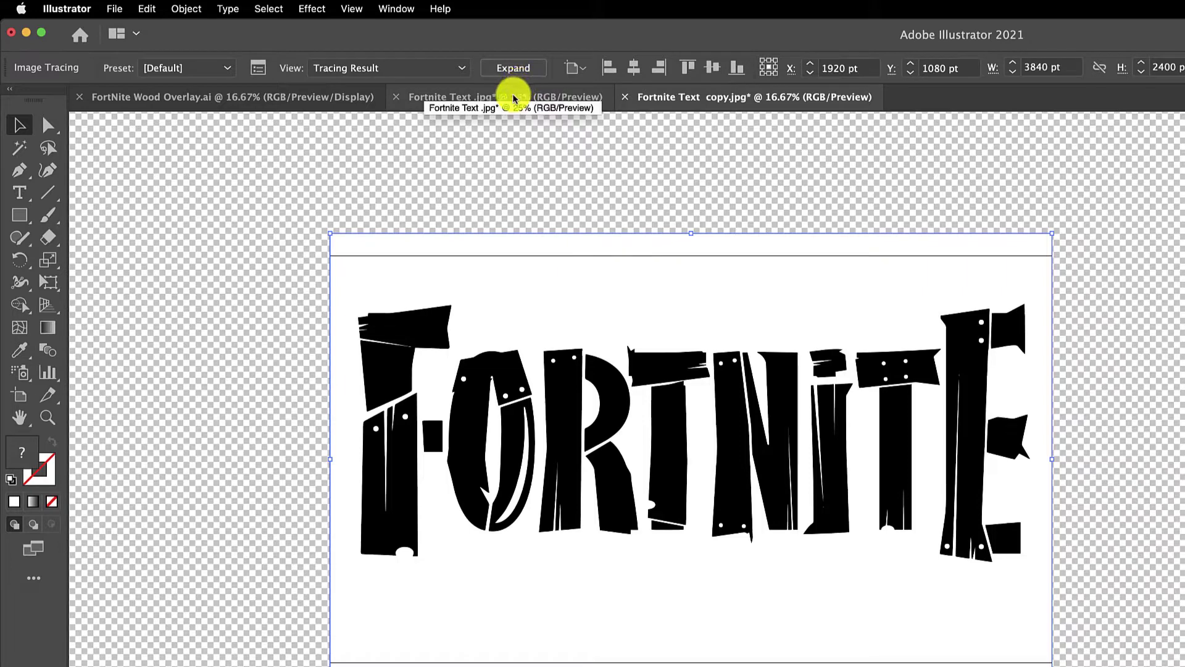
pyautogui.press('super+z')
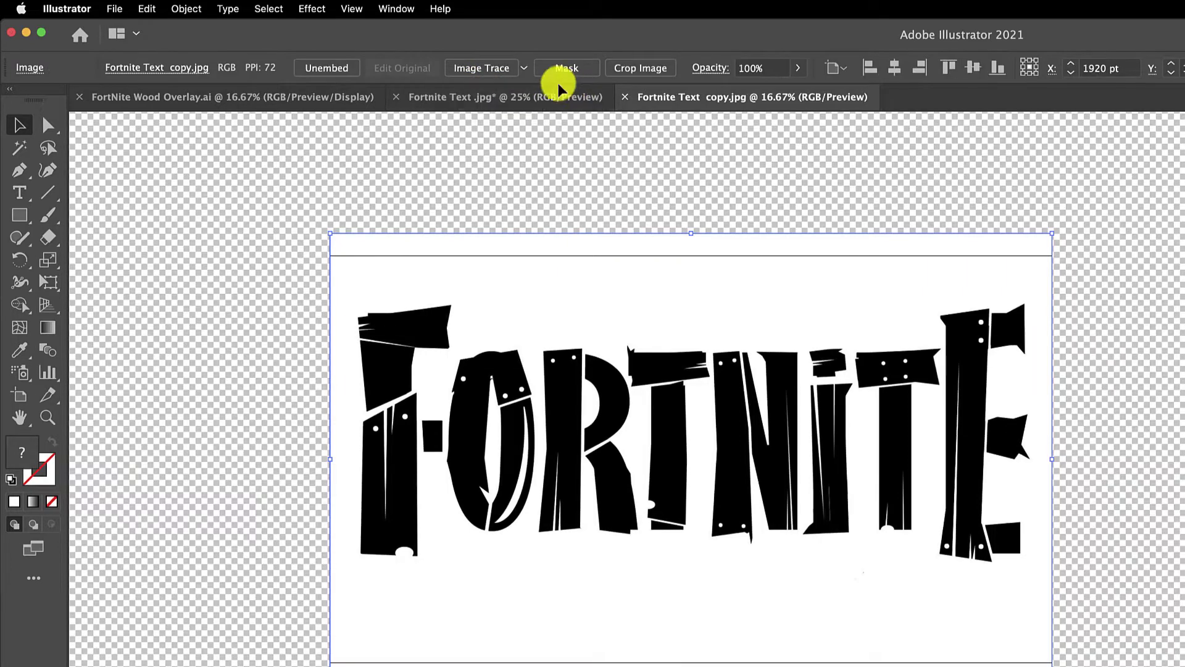
pyautogui.click(512, 69)
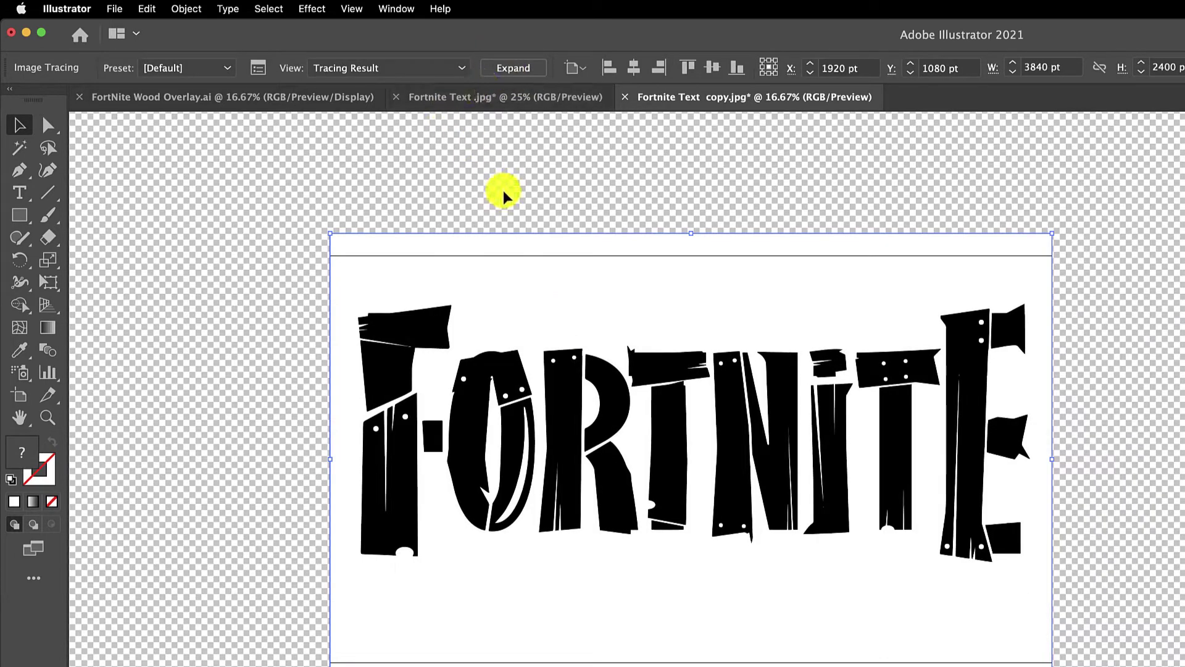
pyautogui.click(524, 184)
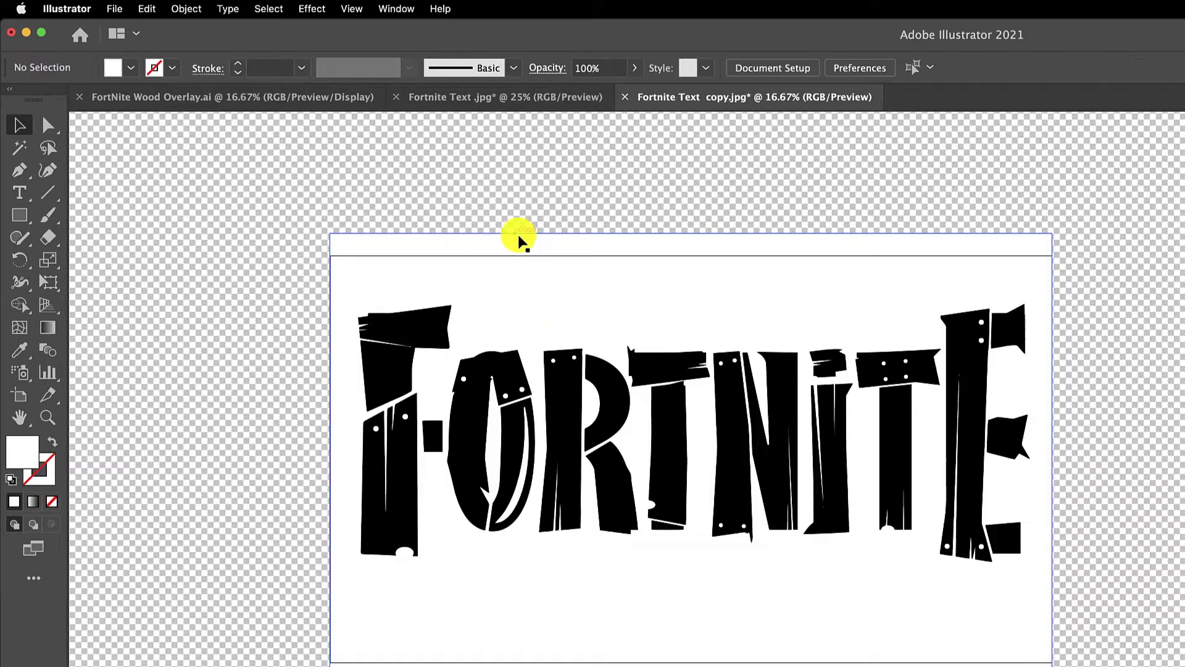
# Expand the tracing into editable paths and reshape the F's top plank with the Curvature tool
pyautogui.click(536, 307)
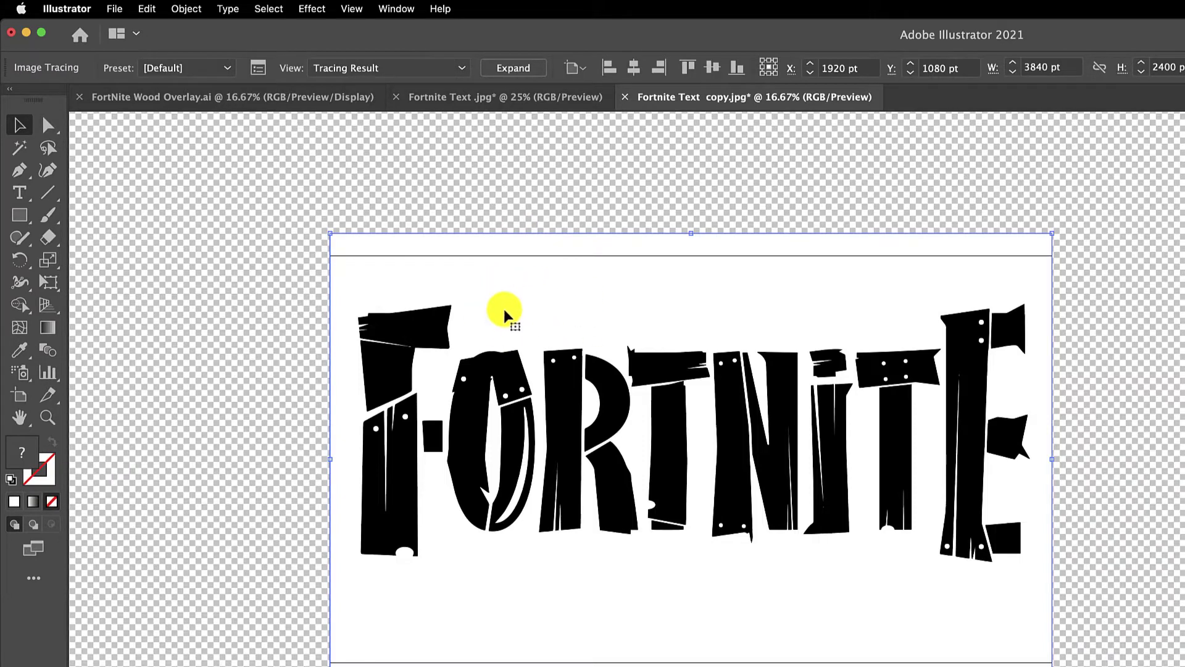
pyautogui.click(511, 67)
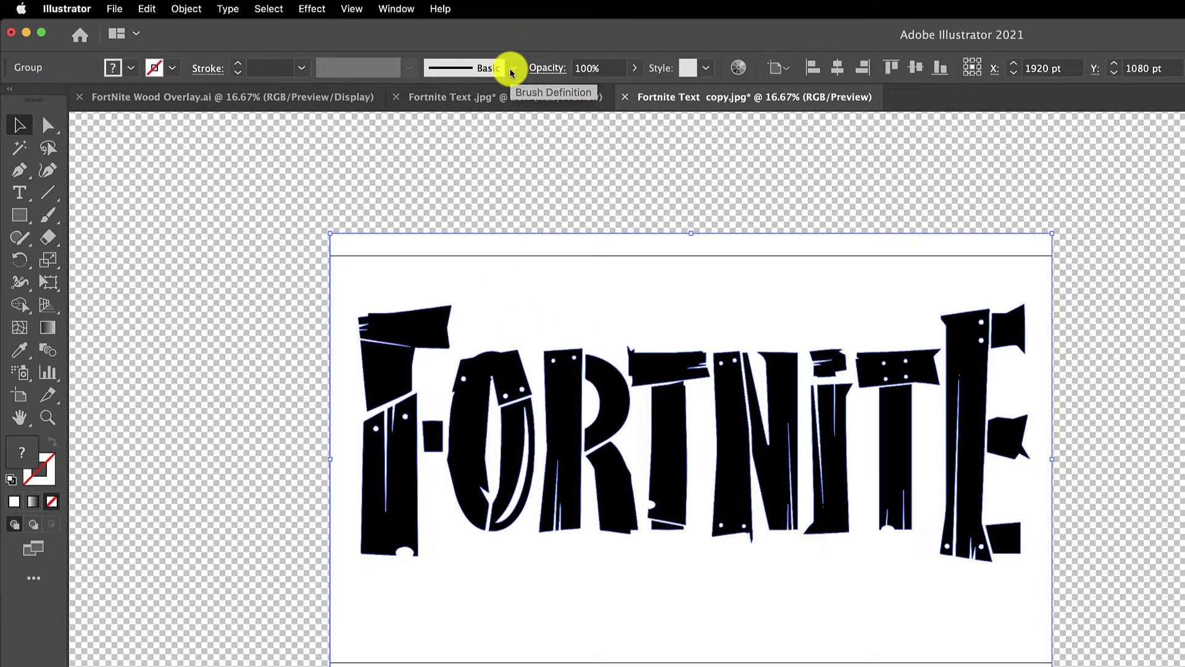
pyautogui.click(54, 176)
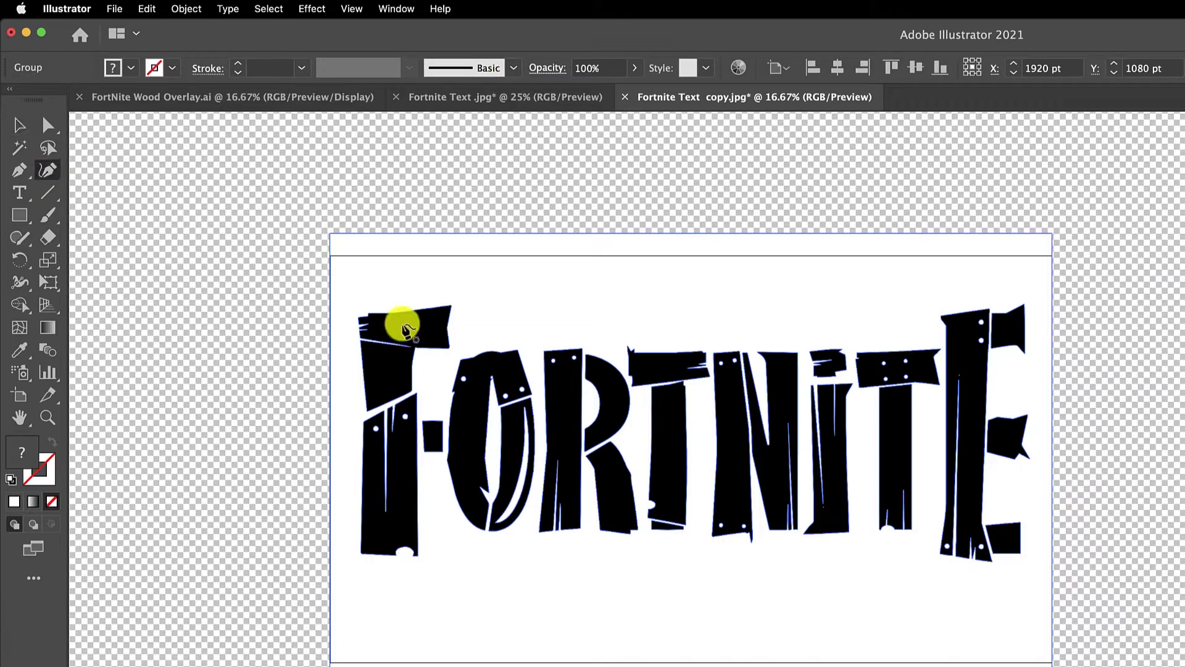
pyautogui.click(395, 316)
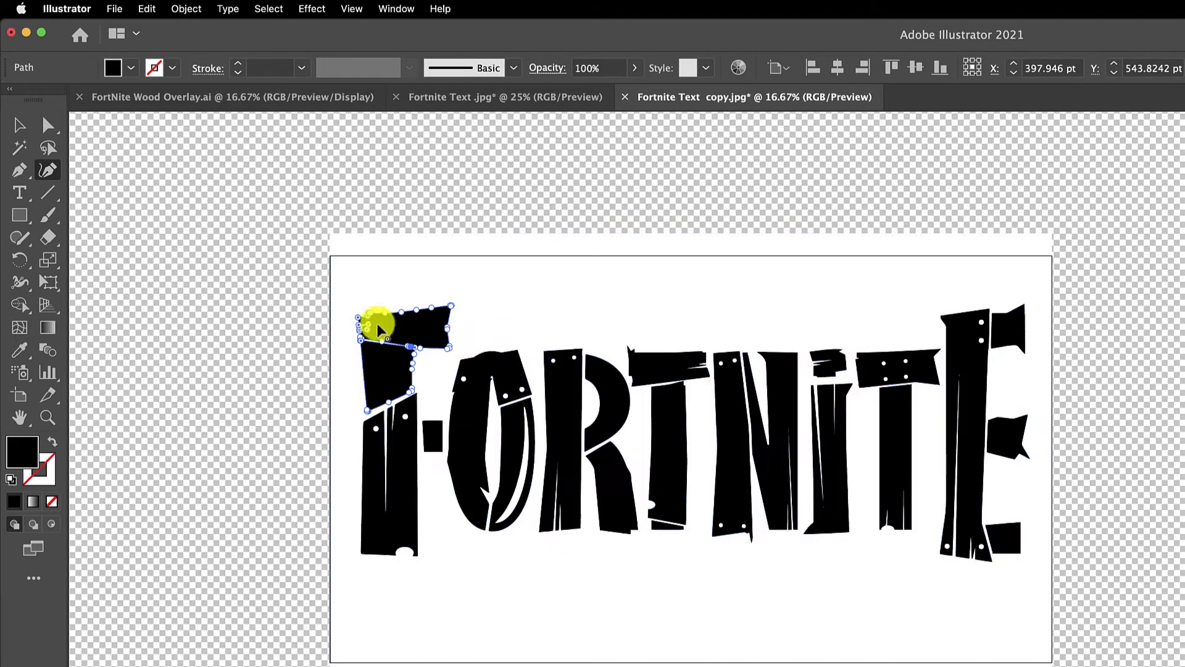
pyautogui.scroll(6, 378, 331)
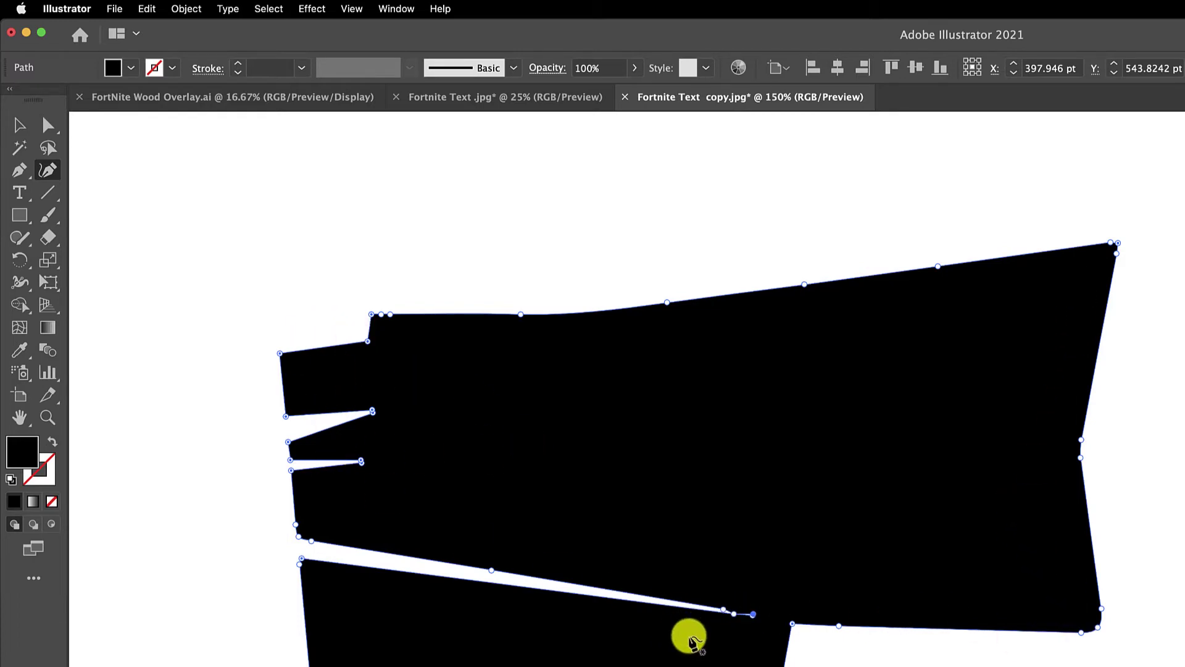
pyautogui.scroll(-5, 691, 642)
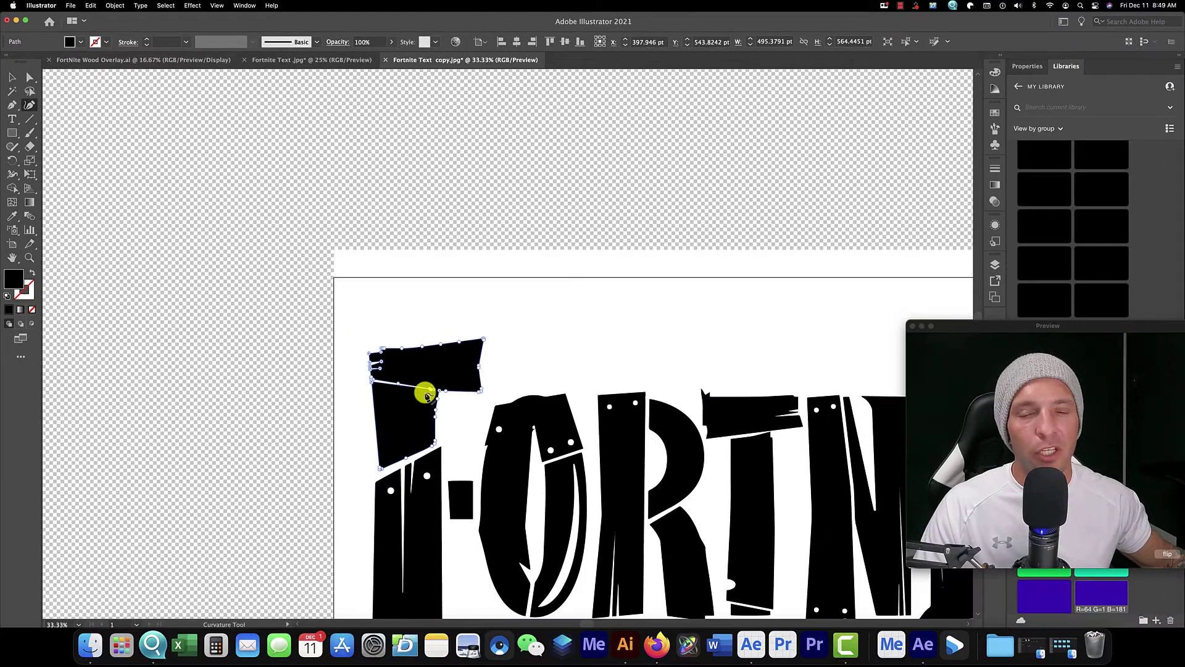
pyautogui.scroll(-1, 425, 393)
pyautogui.scroll(-1, 506, 377)
pyautogui.scroll(3, 537, 358)
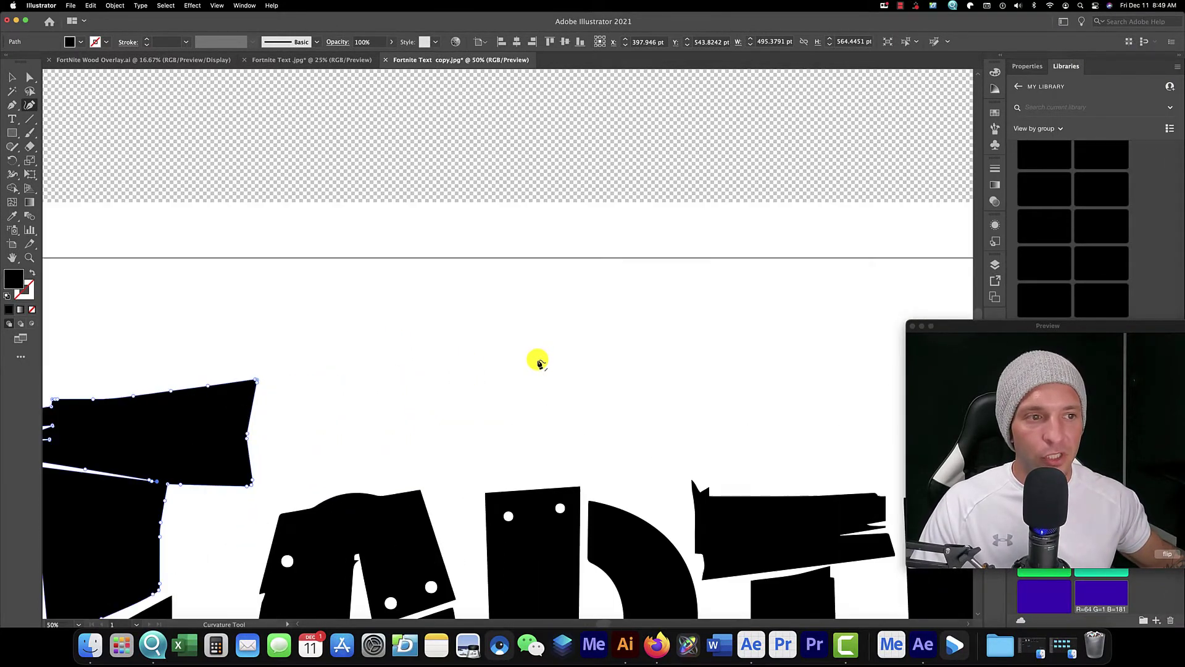
pyautogui.scroll(-5, 538, 363)
pyautogui.scroll(3, 538, 363)
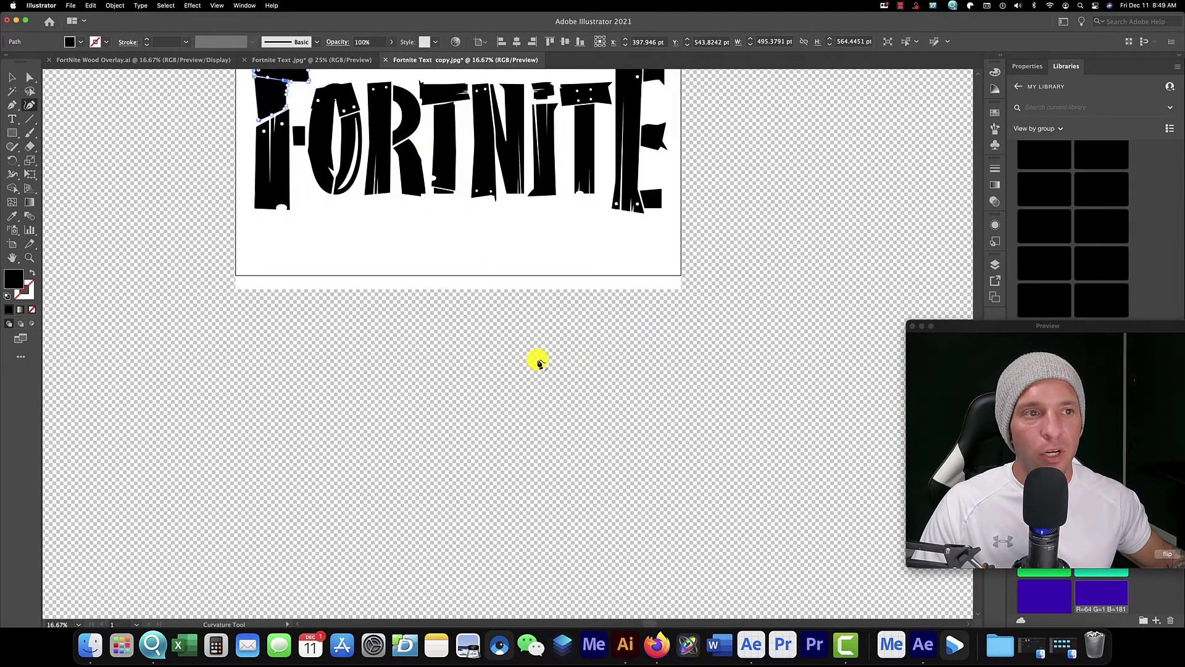
pyautogui.scroll(-1, 537, 361)
pyautogui.hscroll(1, 515, 337)
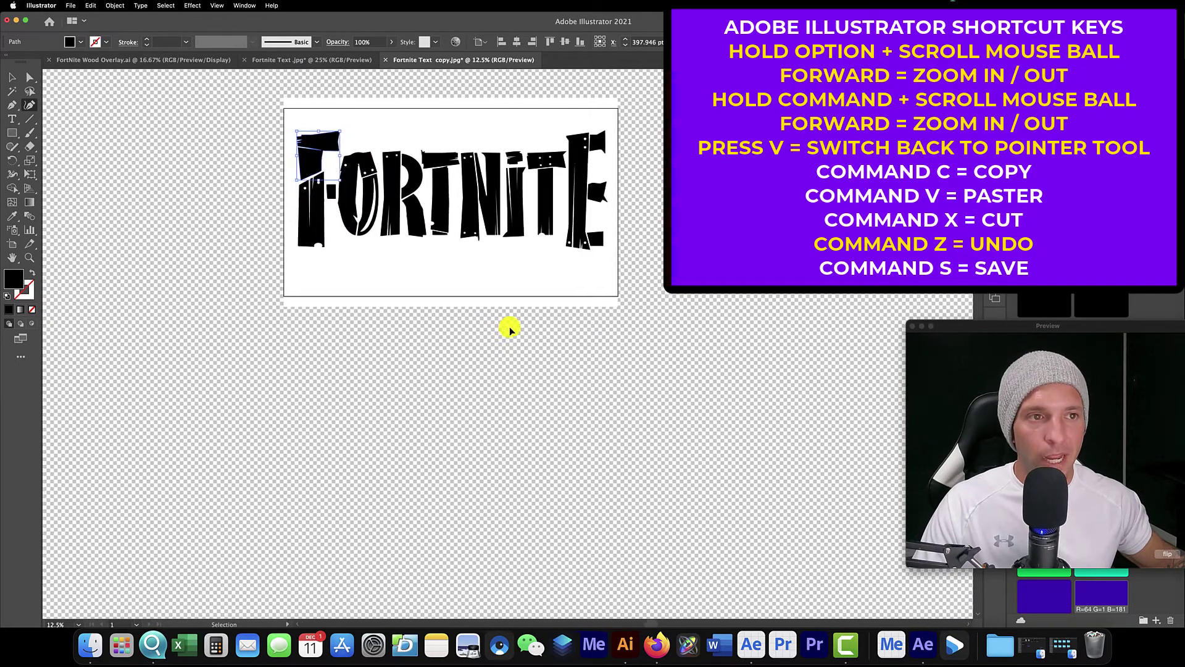
pyautogui.hscroll(1, 510, 330)
pyautogui.hscroll(-2, 508, 328)
pyautogui.scroll(2, 465, 87)
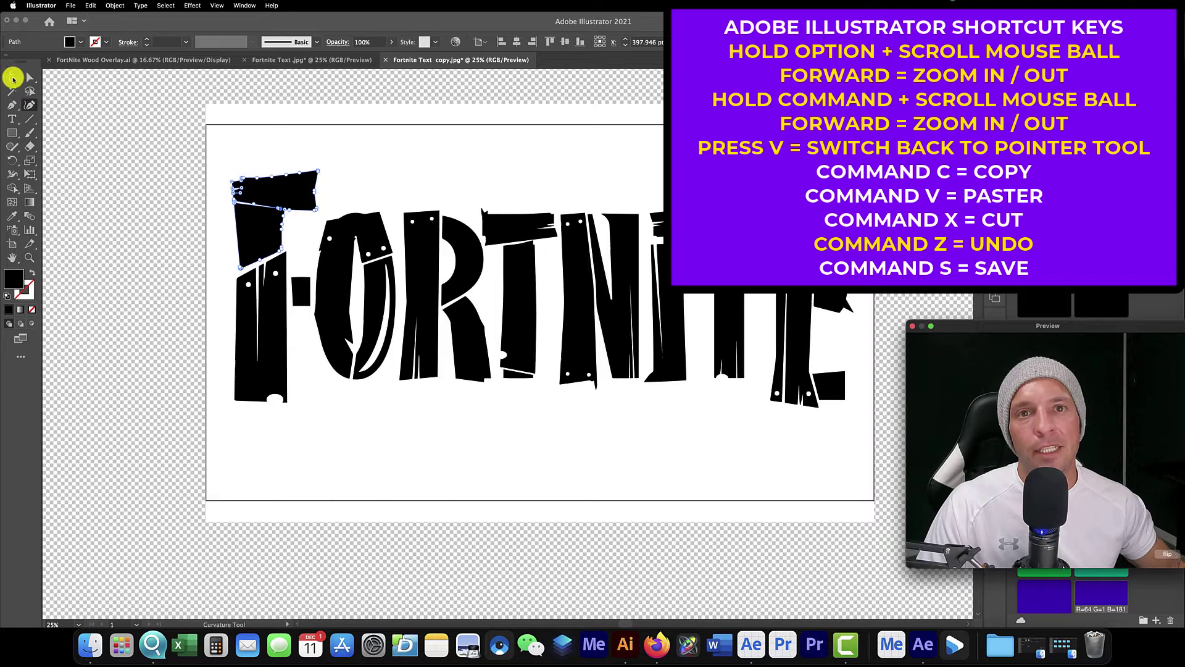
# Select the FORTNITE logo group, enter isolation mode and select the white background shape
pyautogui.click(11, 79)
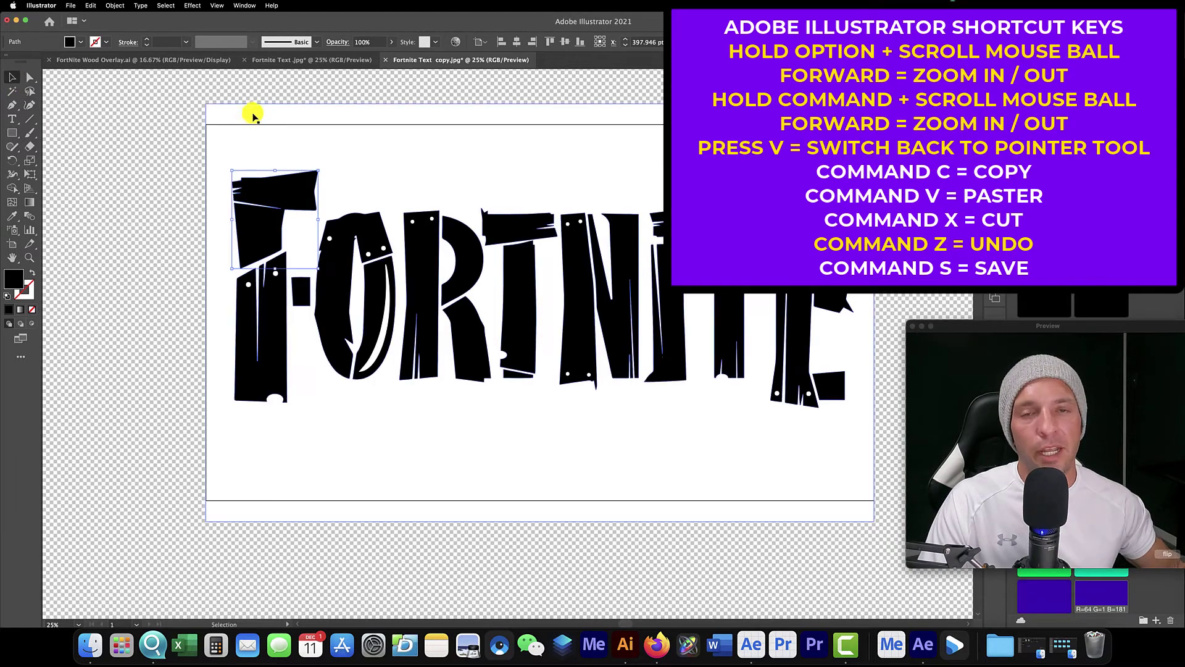
pyautogui.click(292, 116)
pyautogui.doubleClick(357, 148)
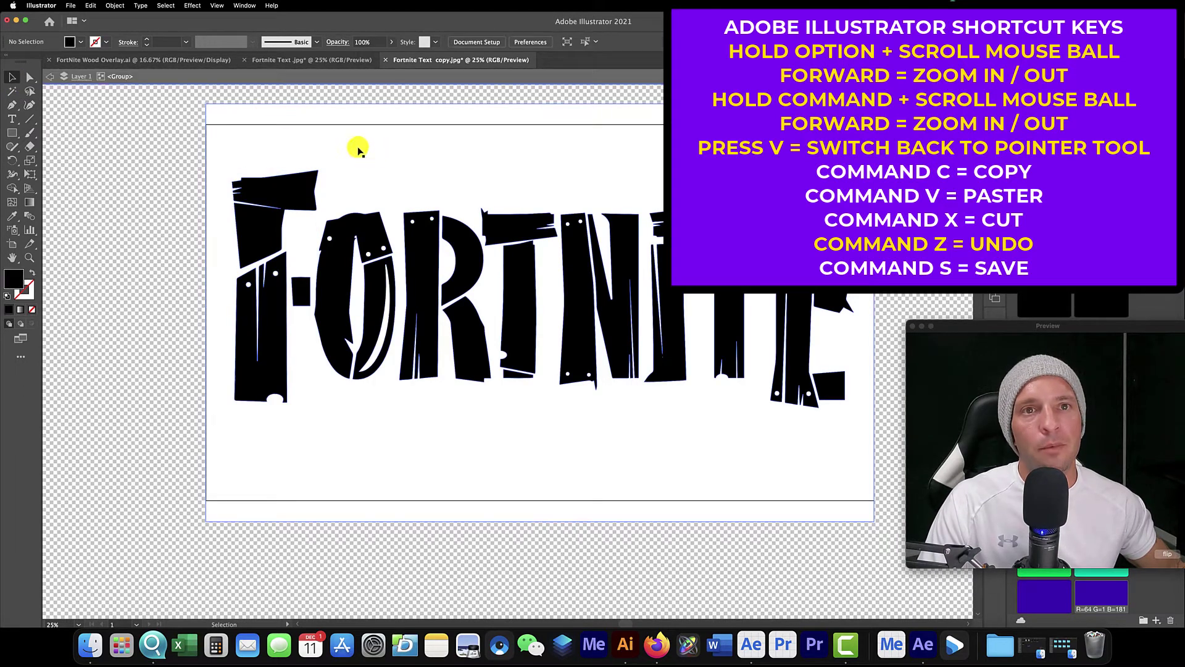
pyautogui.click(350, 150)
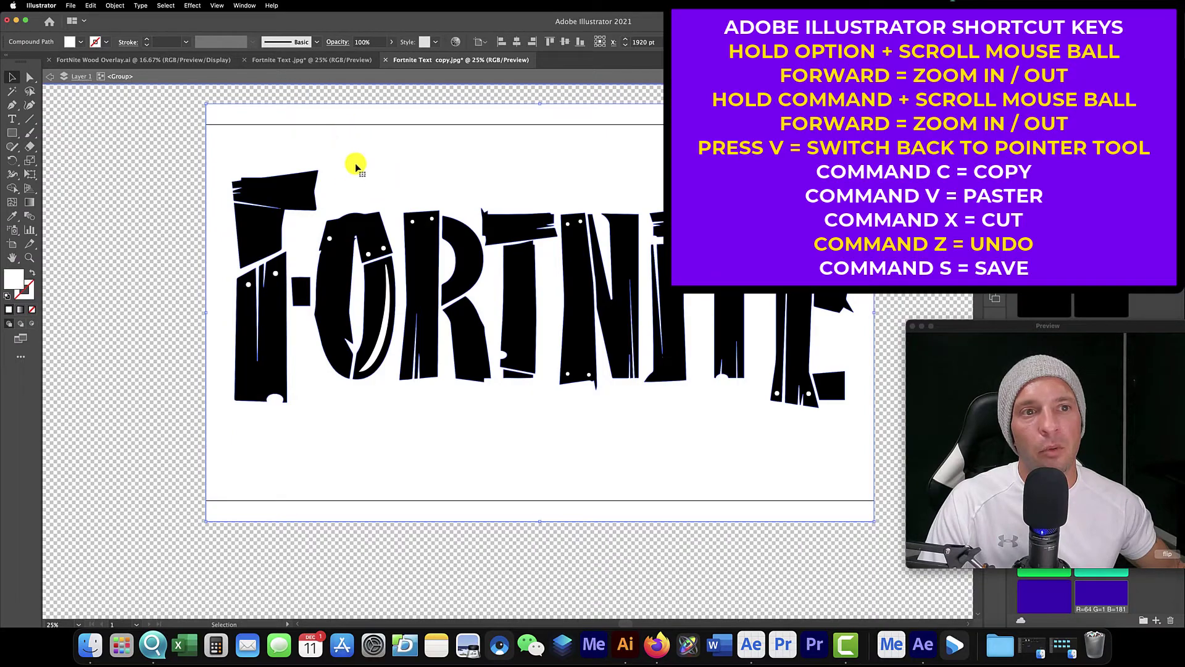
# Select all shapes with the same white fill and stroke, delete them, and zoom to check
pyautogui.click(166, 6)
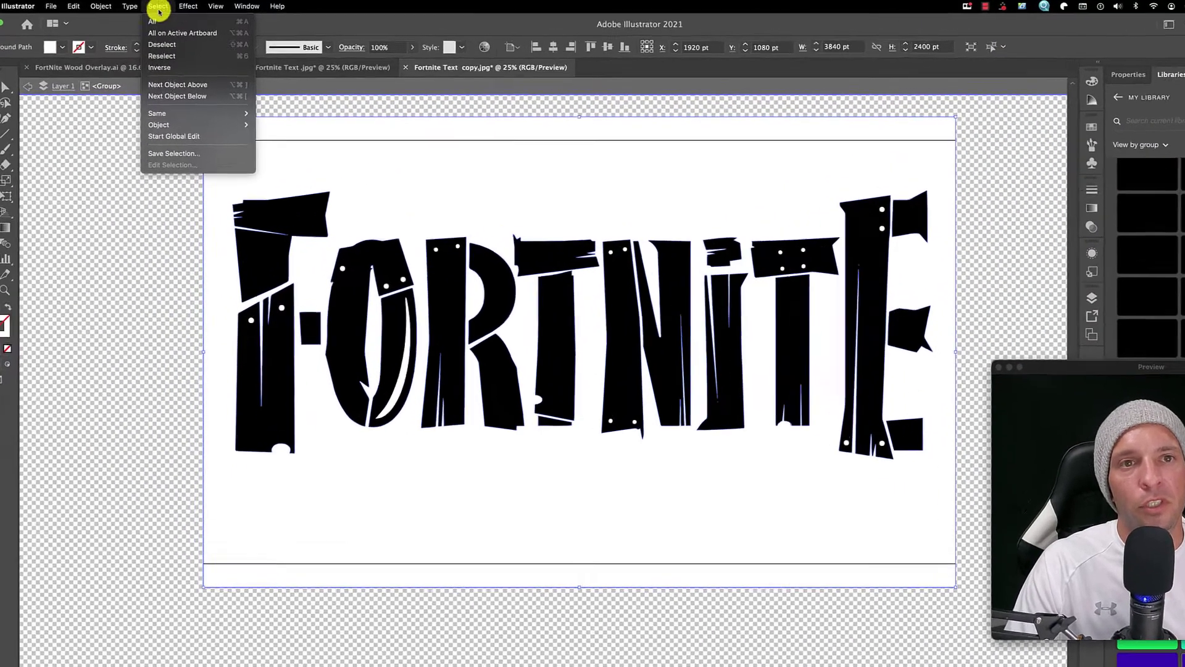
pyautogui.moveTo(194, 100)
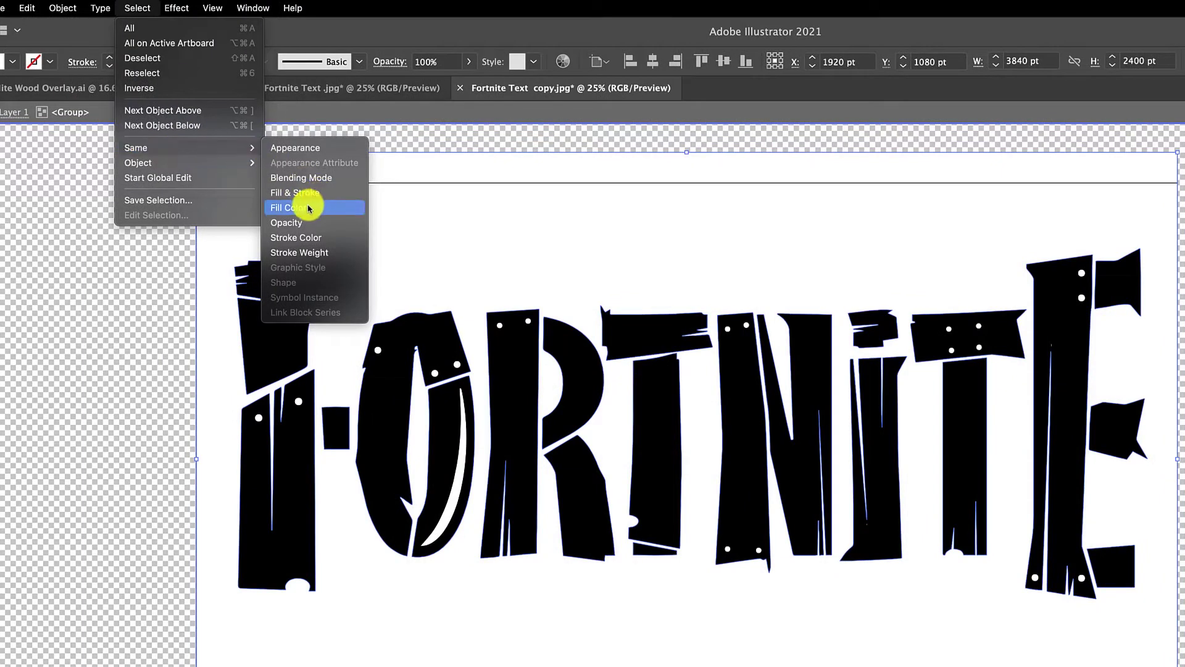
pyautogui.click(319, 195)
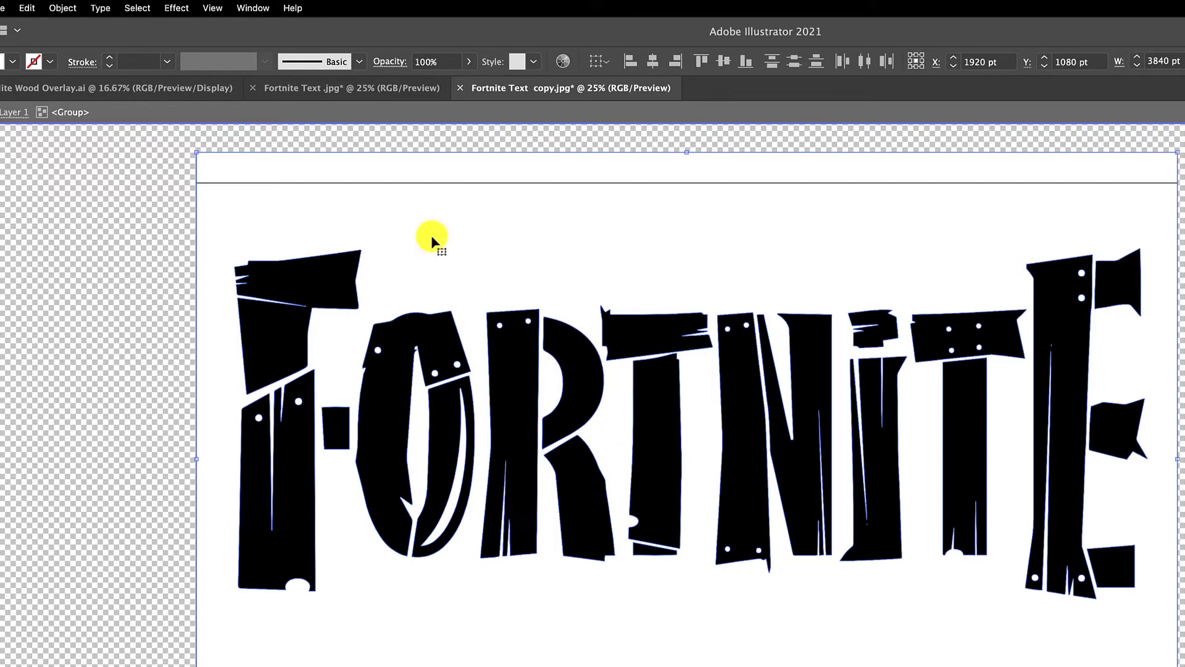
pyautogui.press('Delete')
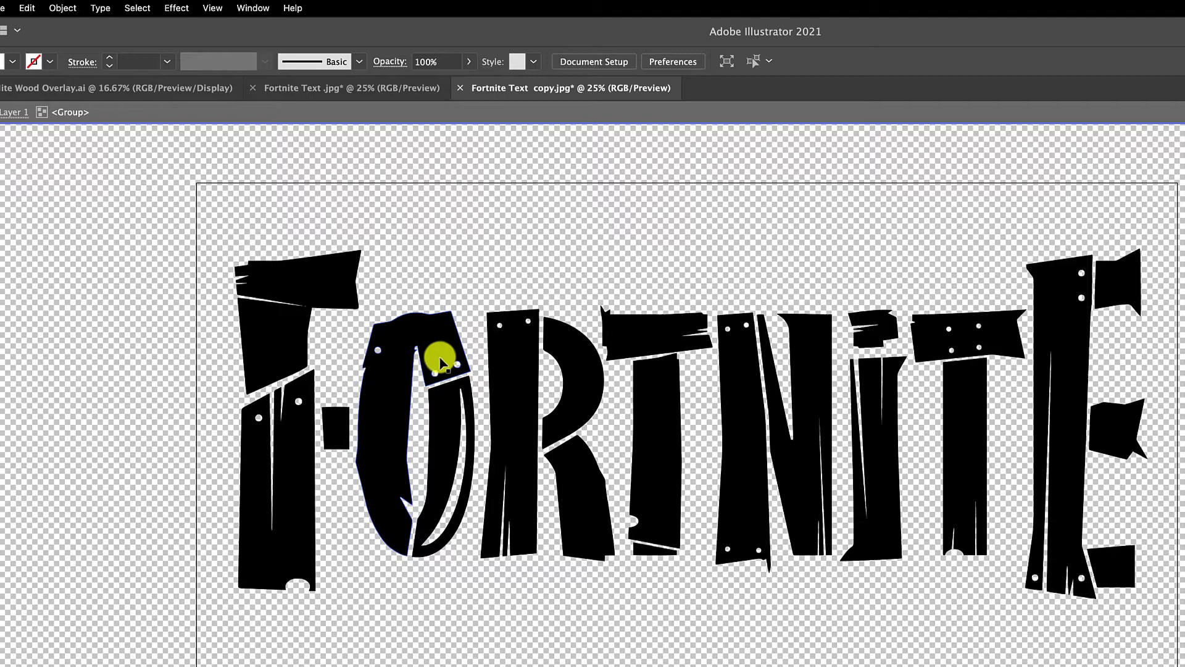
pyautogui.scroll(6, 438, 353)
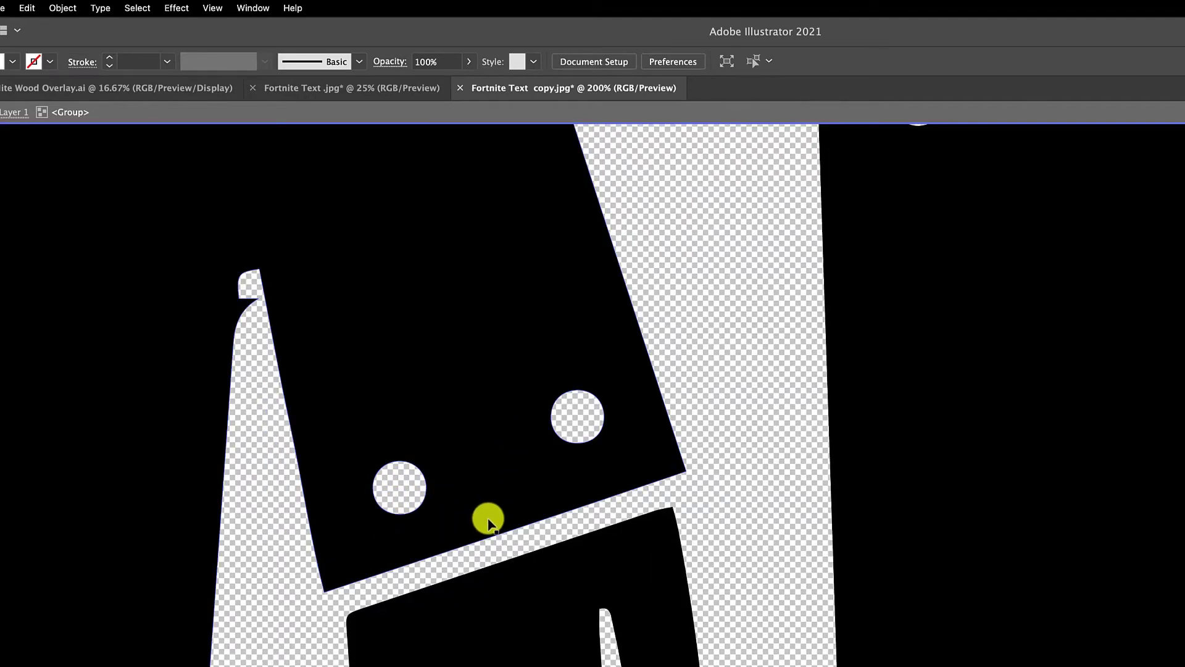
pyautogui.scroll(-8, 487, 516)
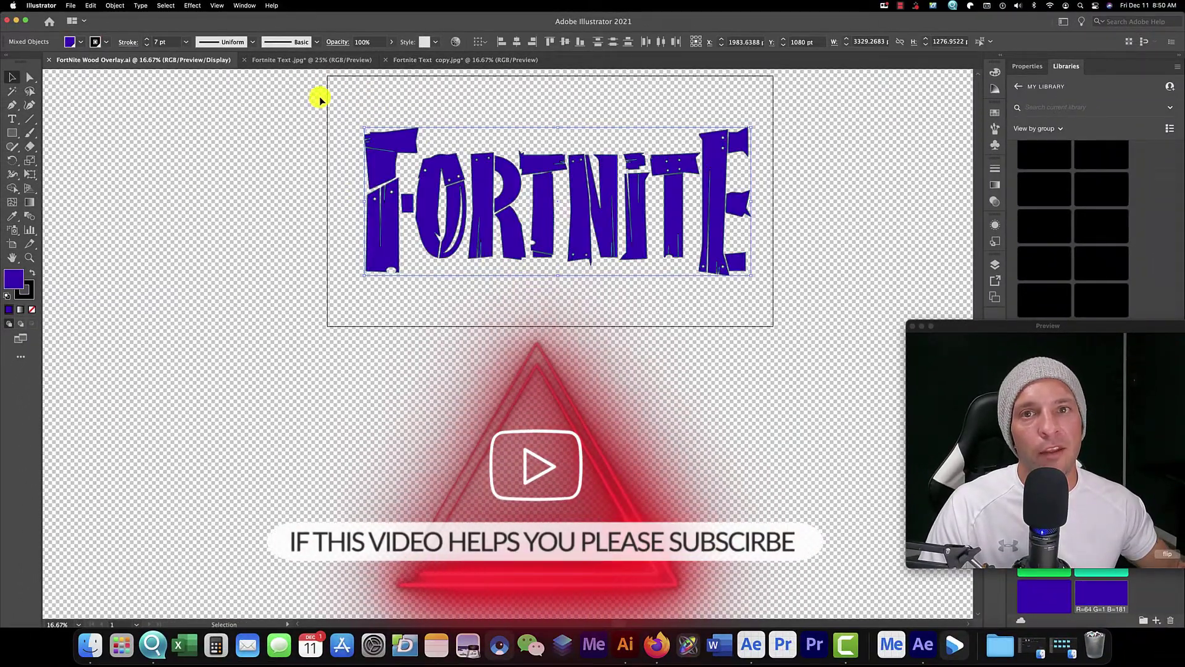
# Start a new 1920 × 1080 pt document with Screen (72 ppi) raster effects and a template name
pyautogui.click(345, 115)
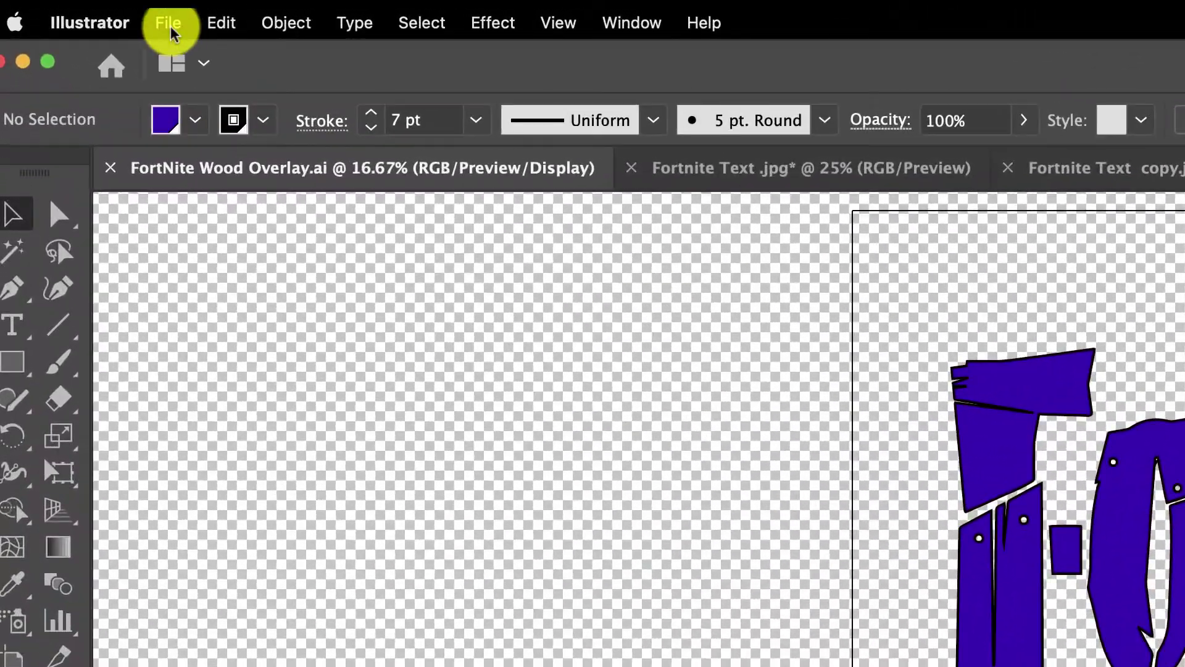
pyautogui.click(169, 25)
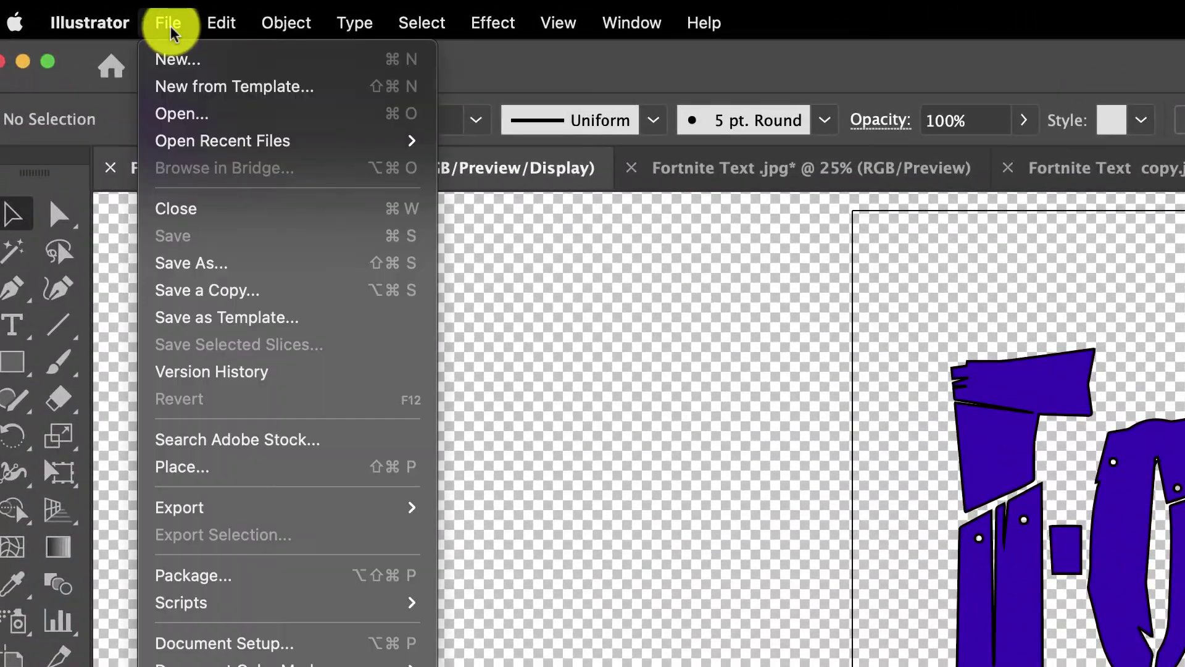
pyautogui.click(173, 55)
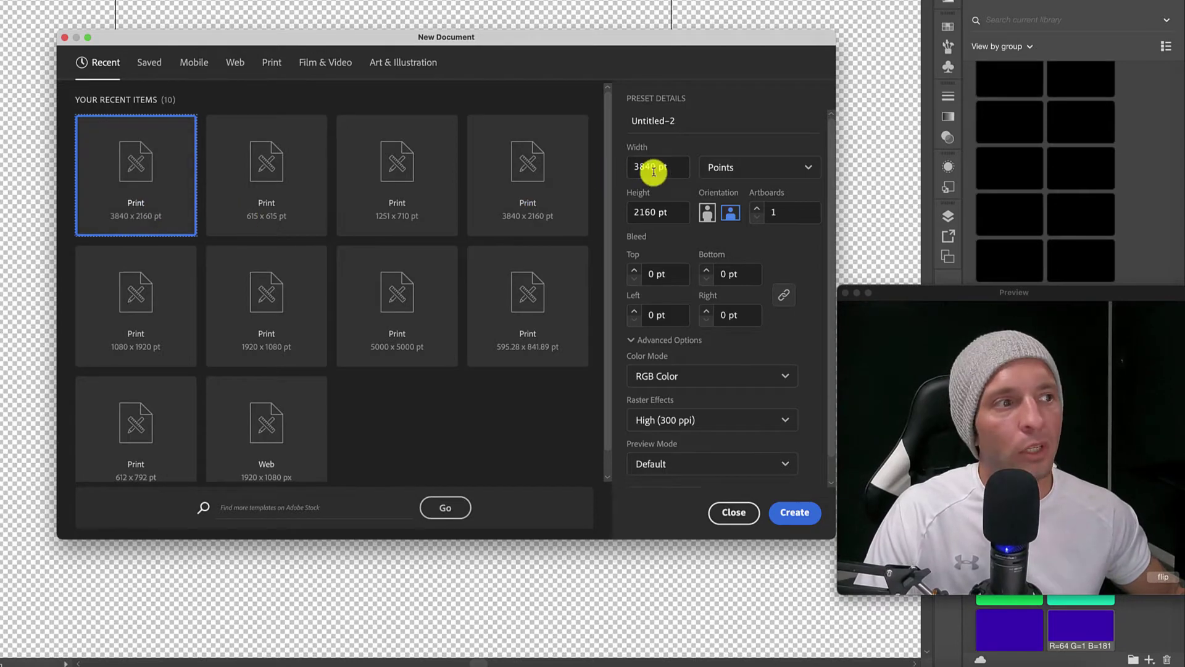
pyautogui.moveTo(655, 174); pyautogui.dragTo(616, 167)
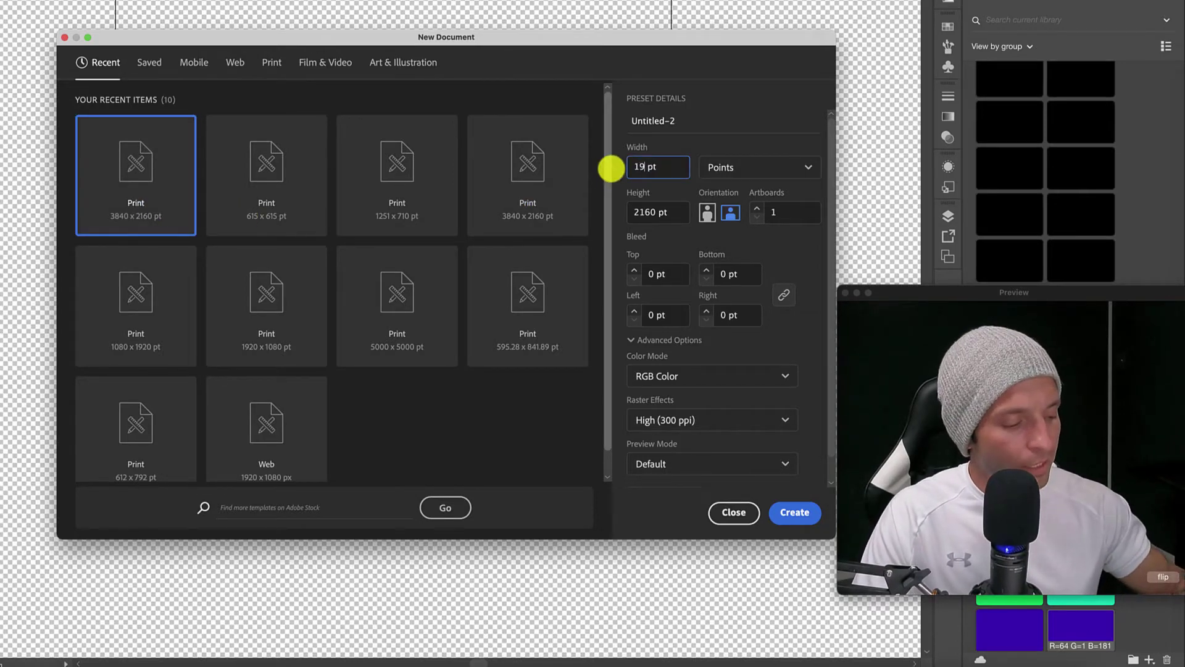
pyautogui.moveTo(656, 213); pyautogui.dragTo(616, 219)
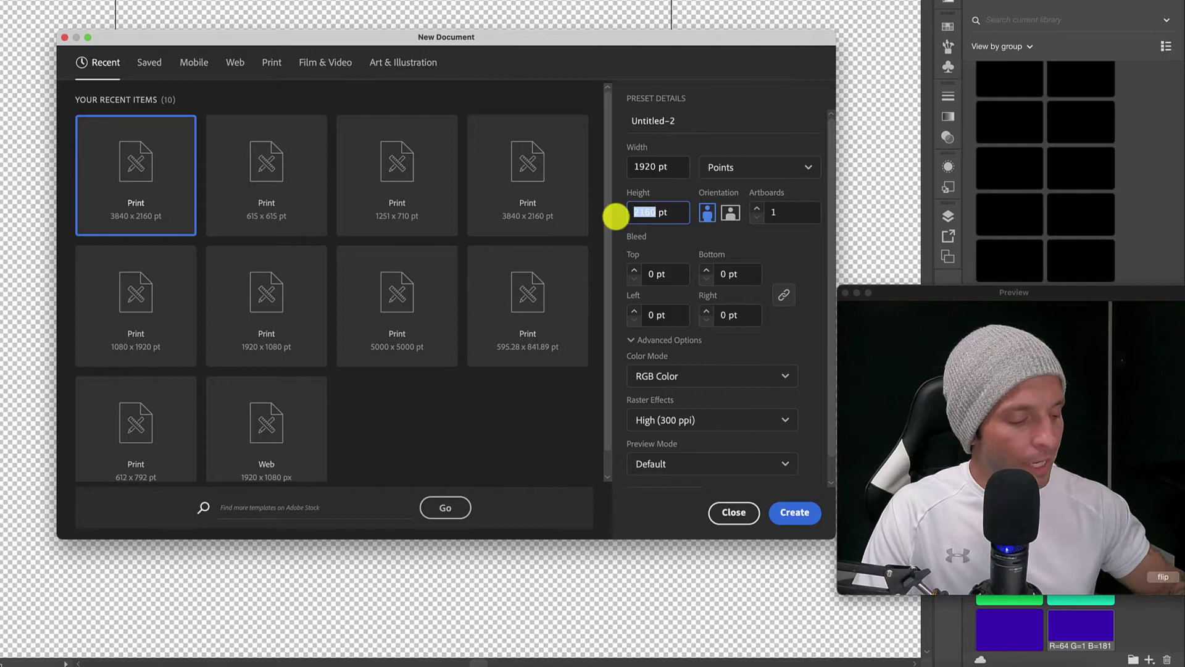
pyautogui.write('1080')
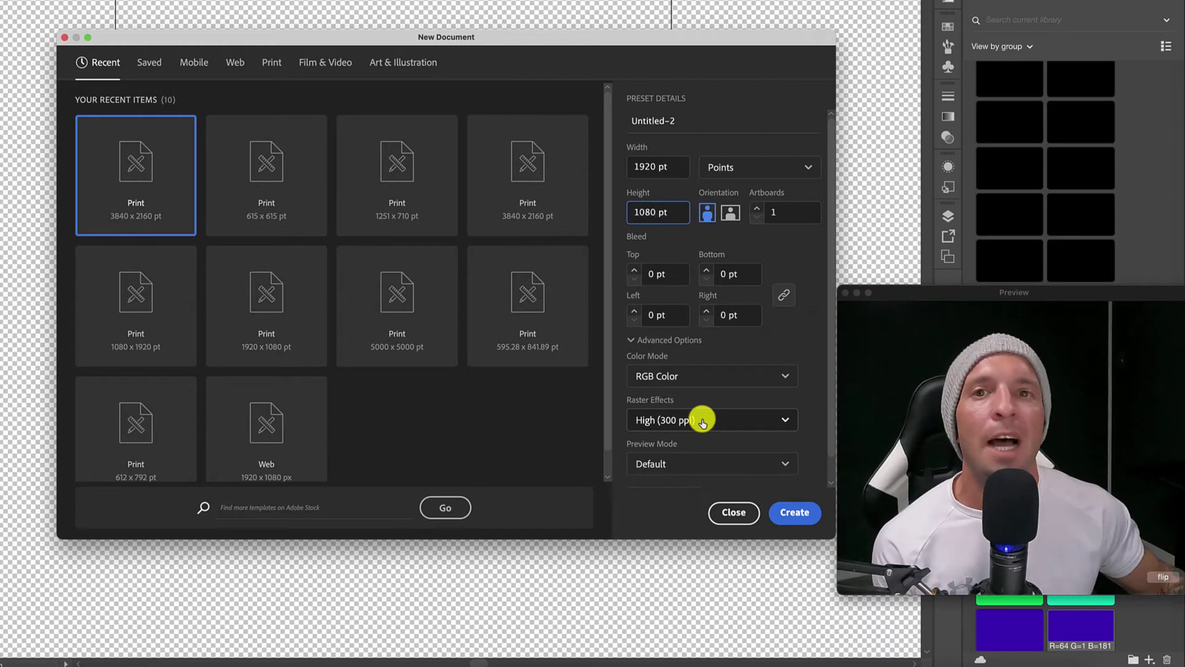
pyautogui.click(702, 422)
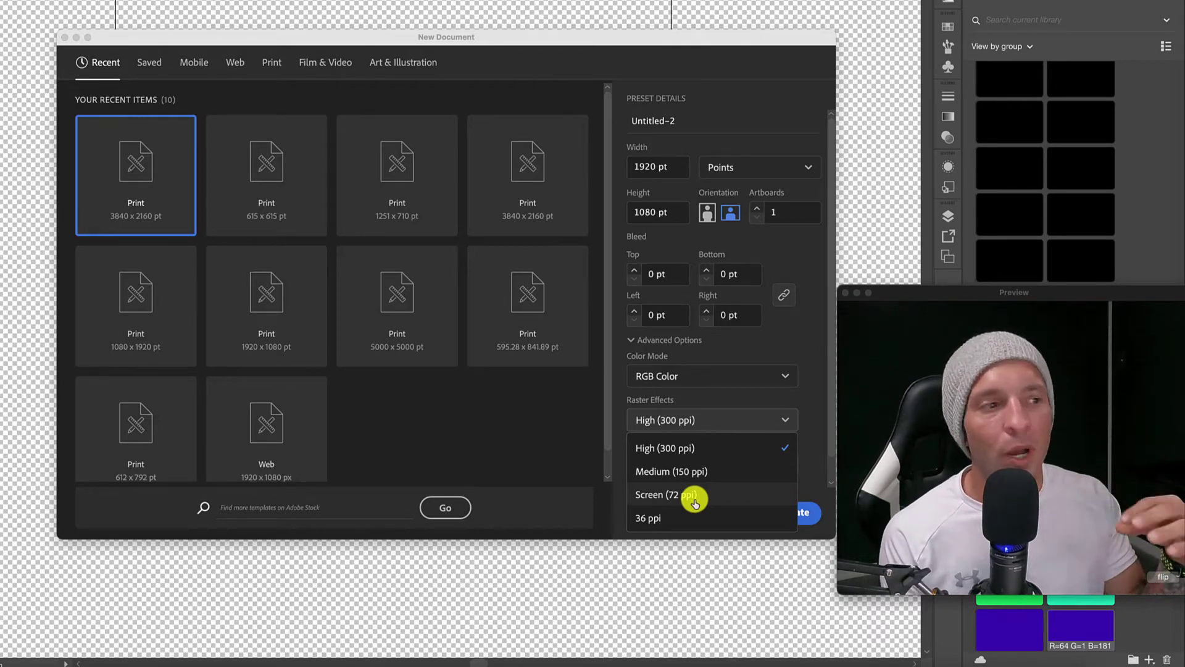
pyautogui.click(695, 499)
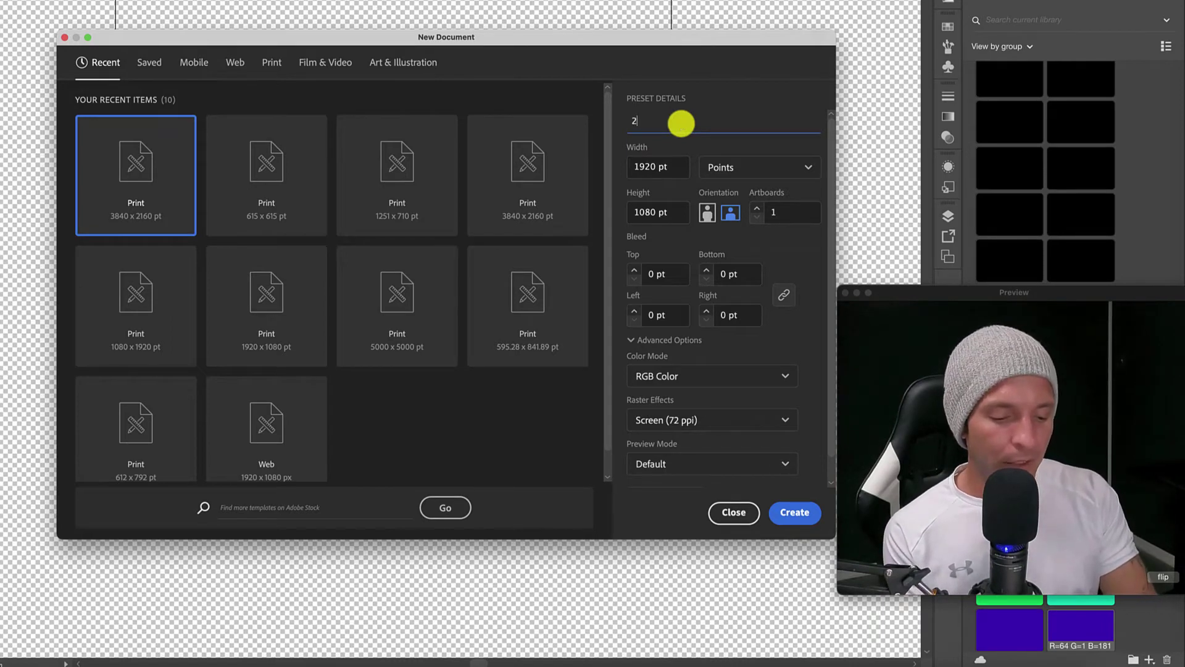
pyautogui.write('ortnite Template')
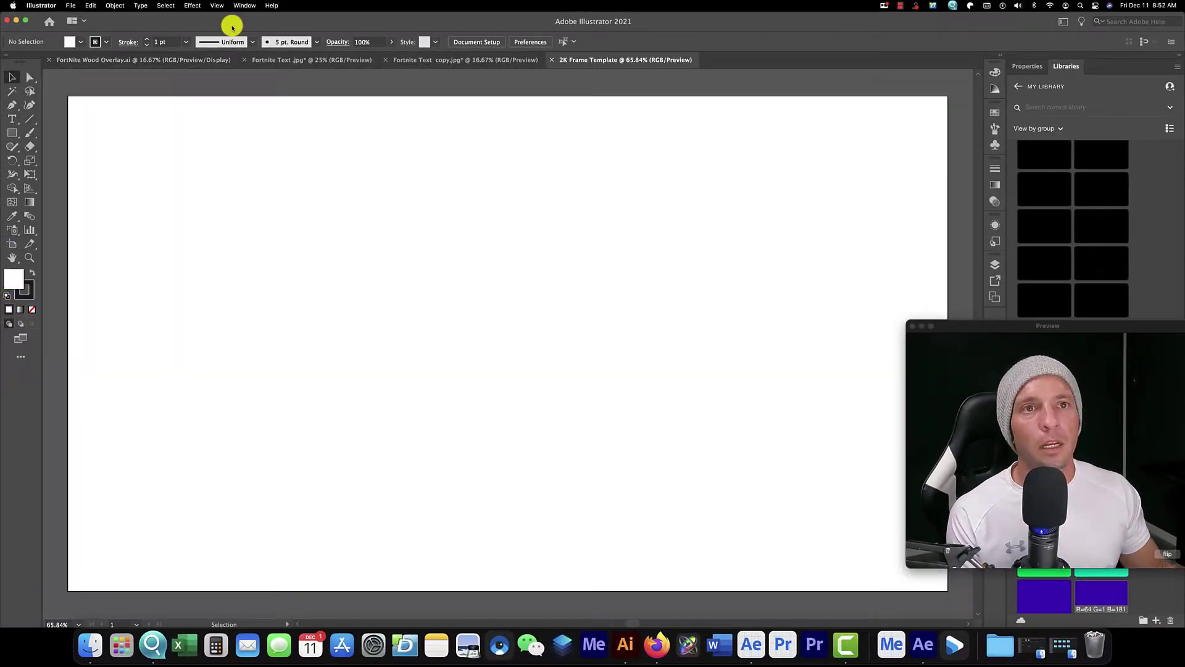
# Show the 2K artboard's transparency grid, then ungroup the Fortnite Text copy logo into separate pieces
pyautogui.click(216, 6)
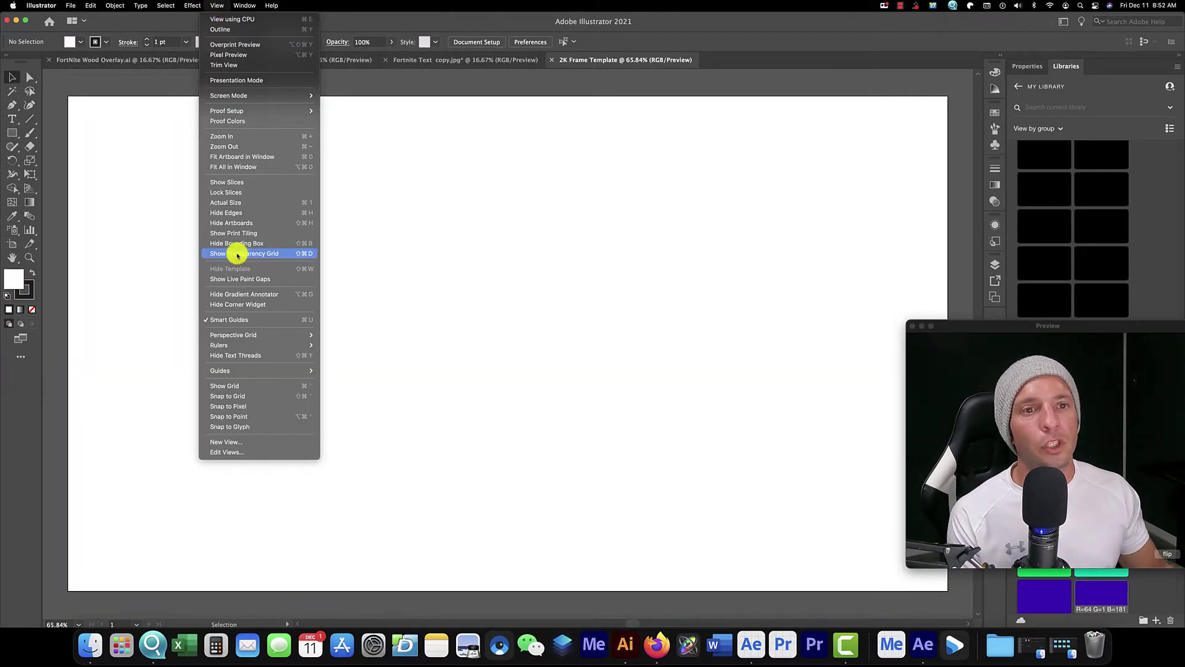
pyautogui.click(237, 253)
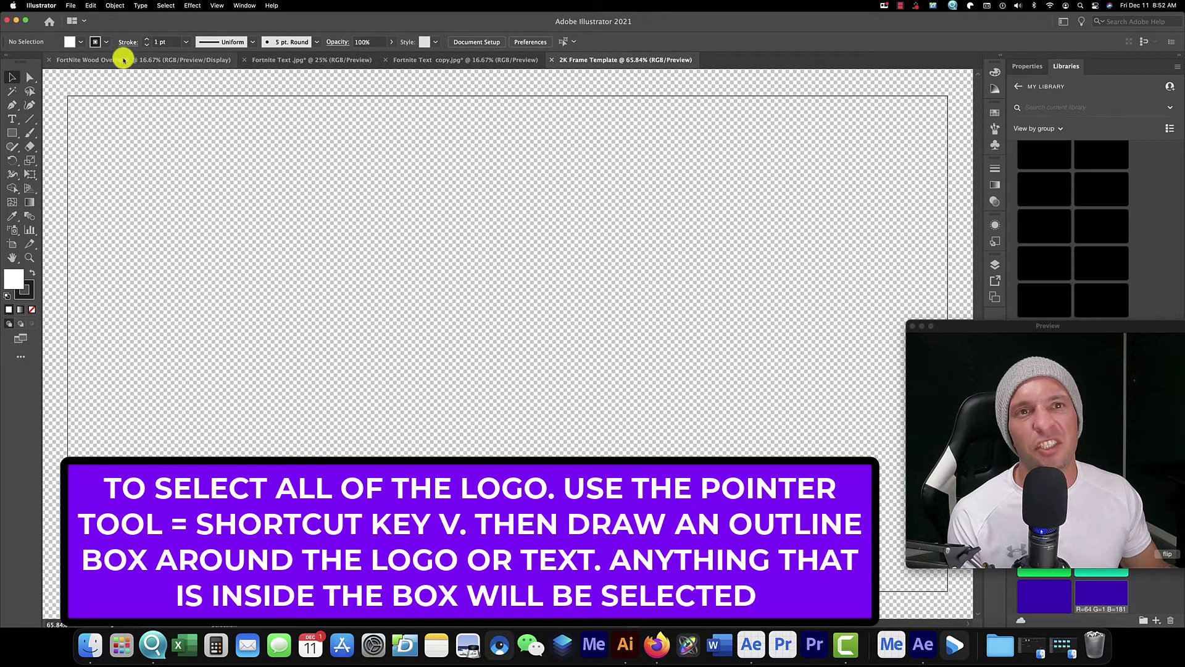
pyautogui.click(418, 58)
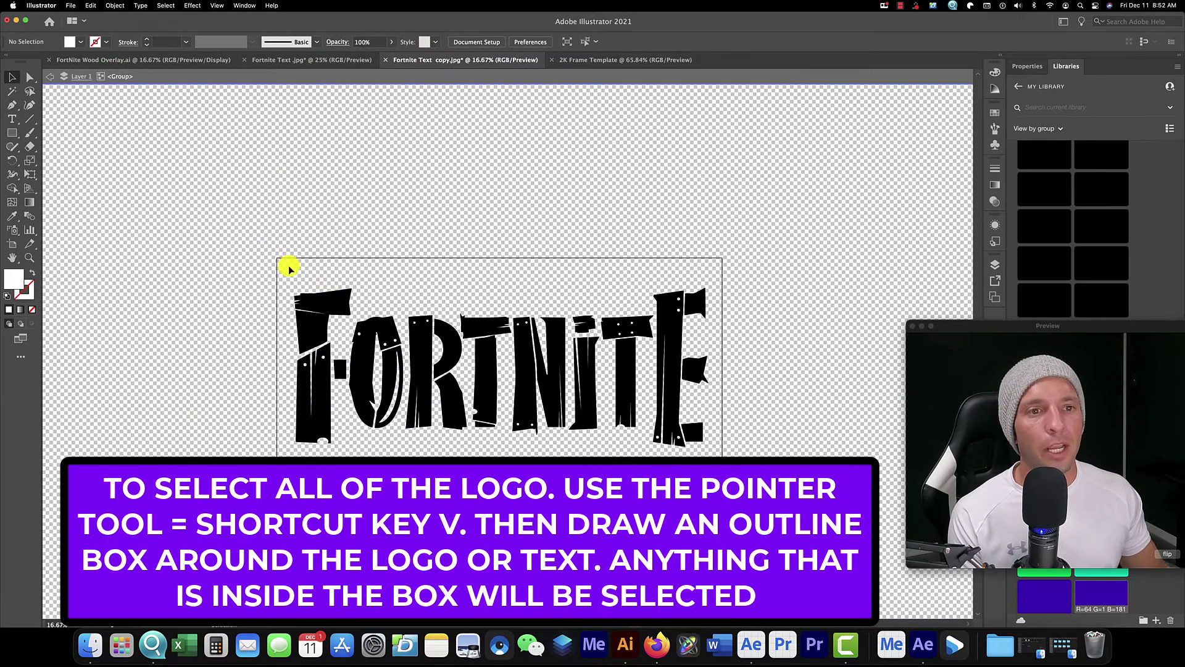
pyautogui.press('super+a')
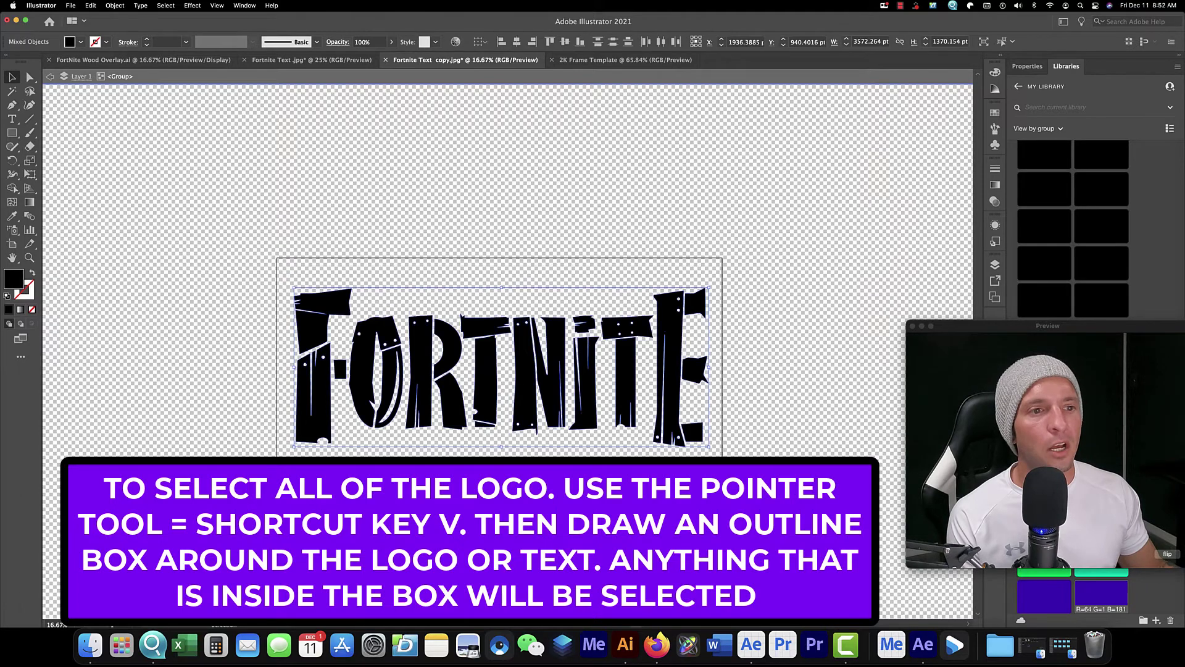
pyautogui.click(115, 5)
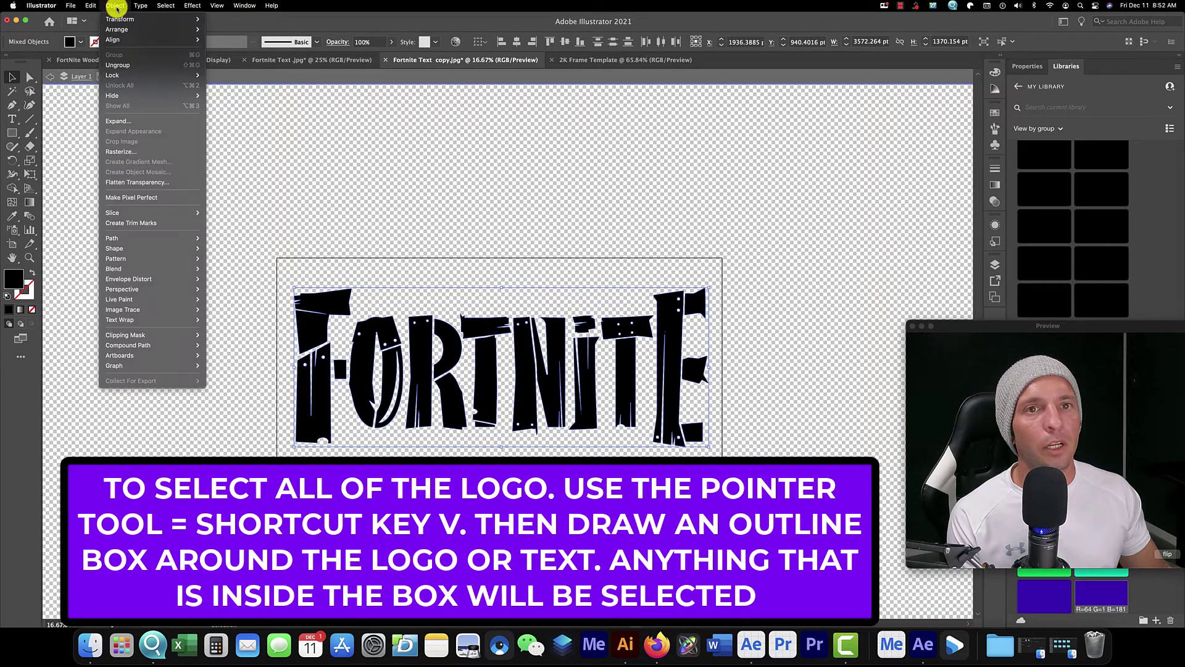
pyautogui.click(123, 64)
pyautogui.click(313, 275)
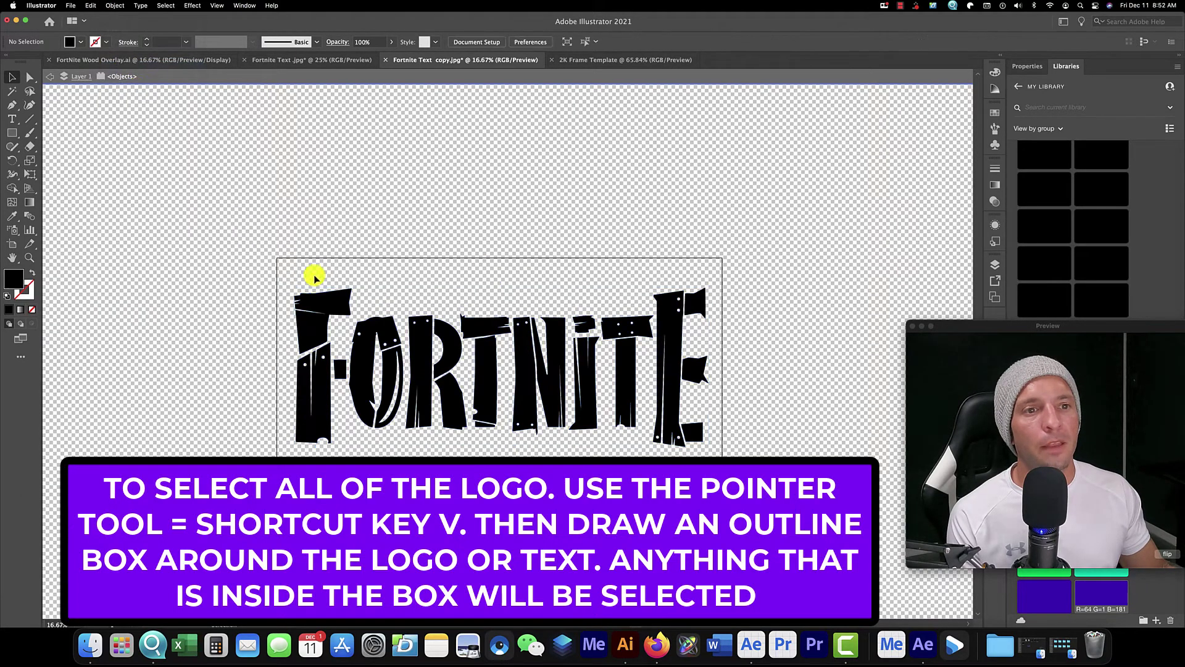
pyautogui.click(327, 298)
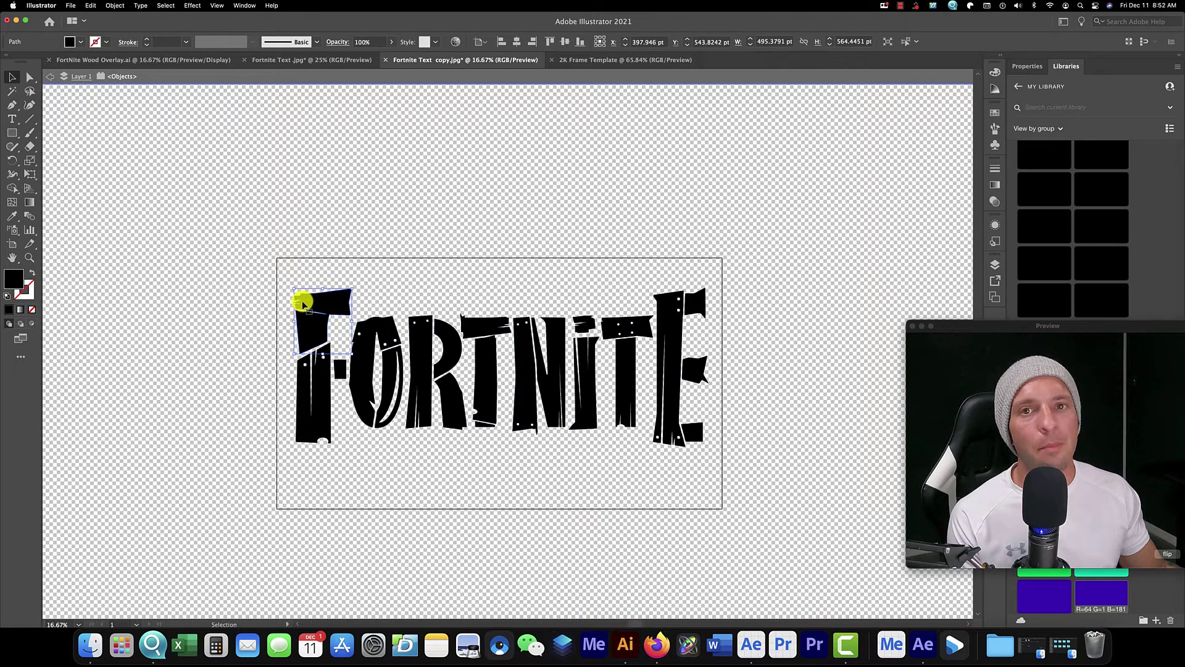
pyautogui.click(374, 330)
pyautogui.doubleClick(224, 216)
pyautogui.click(330, 299)
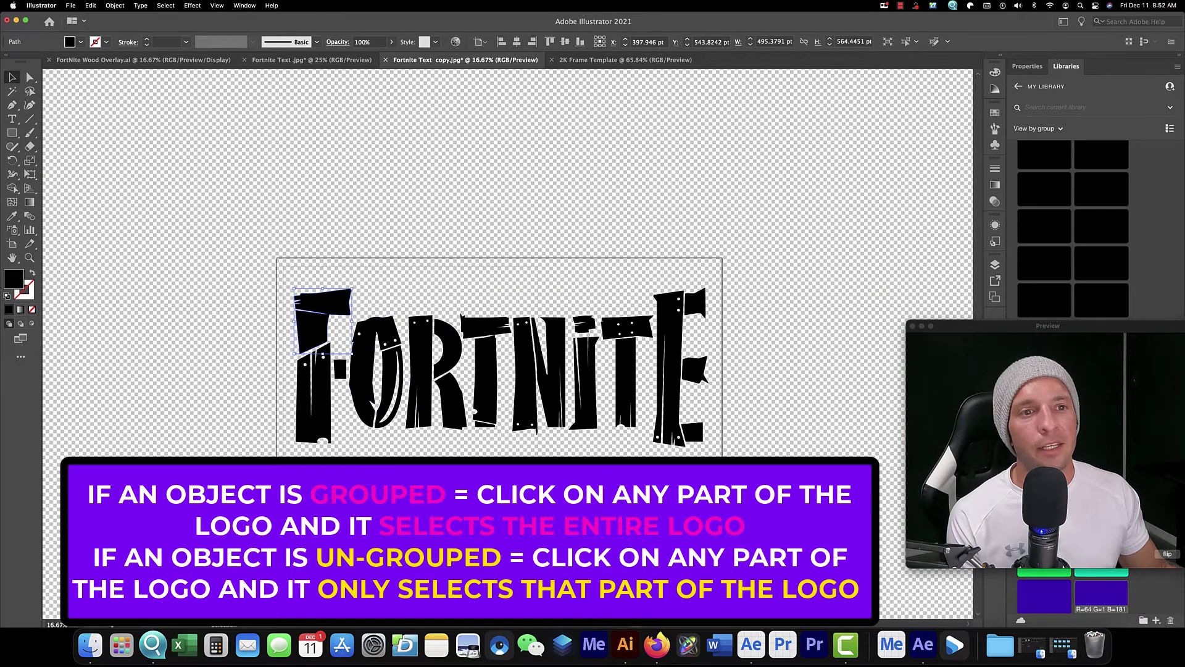
# Select all logo pieces and regroup them, confirming one click selects the whole logo
pyautogui.press('super+a')
pyautogui.click(115, 6)
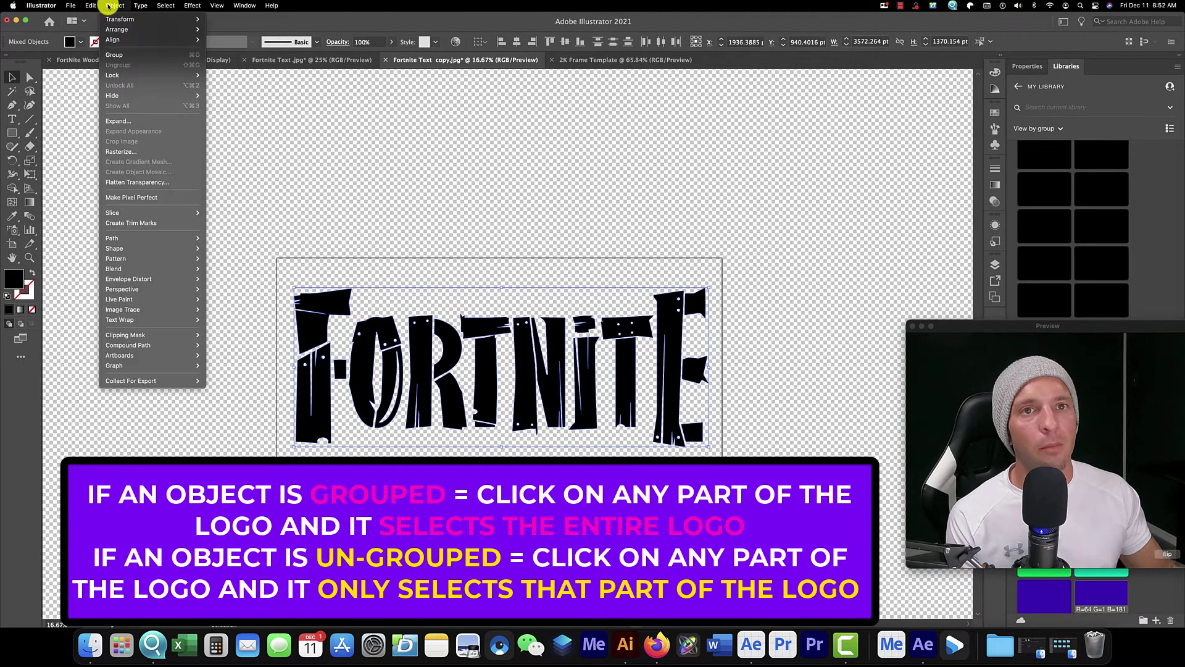
pyautogui.click(116, 55)
pyautogui.click(323, 302)
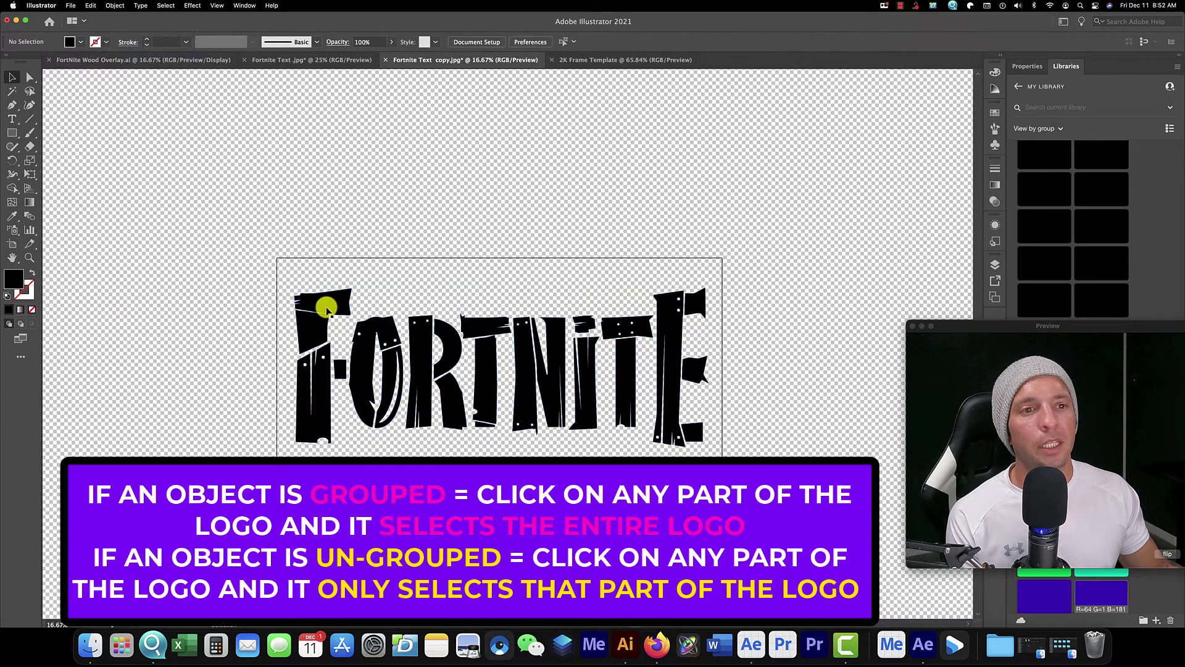
pyautogui.click(328, 297)
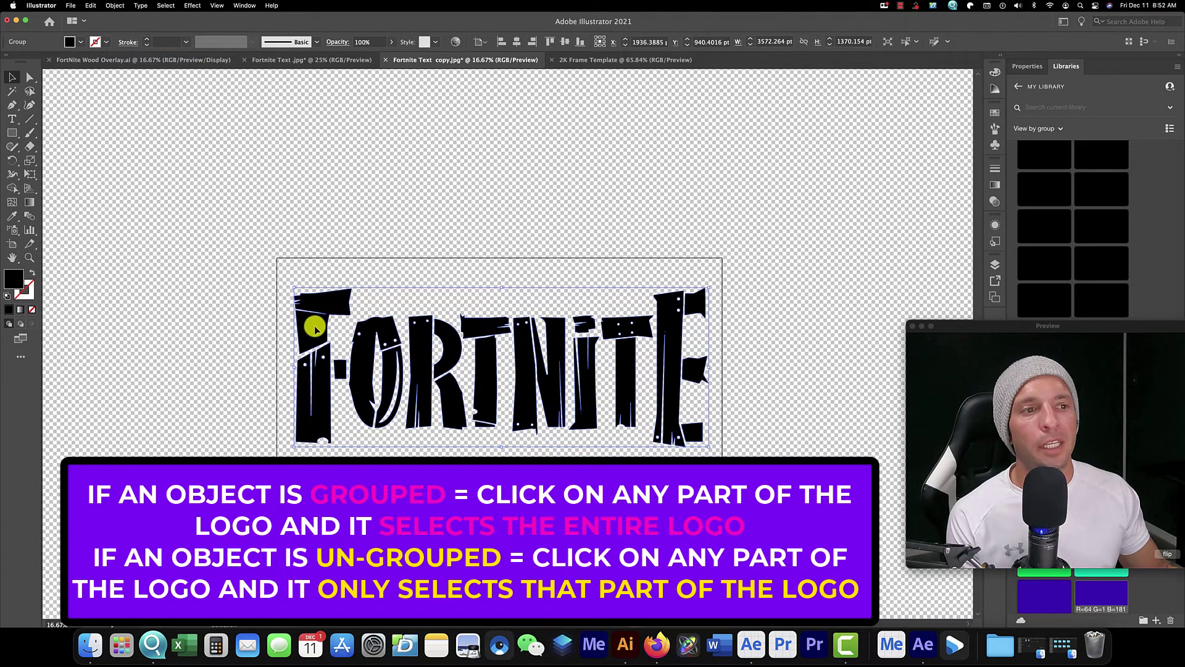
pyautogui.click(700, 400)
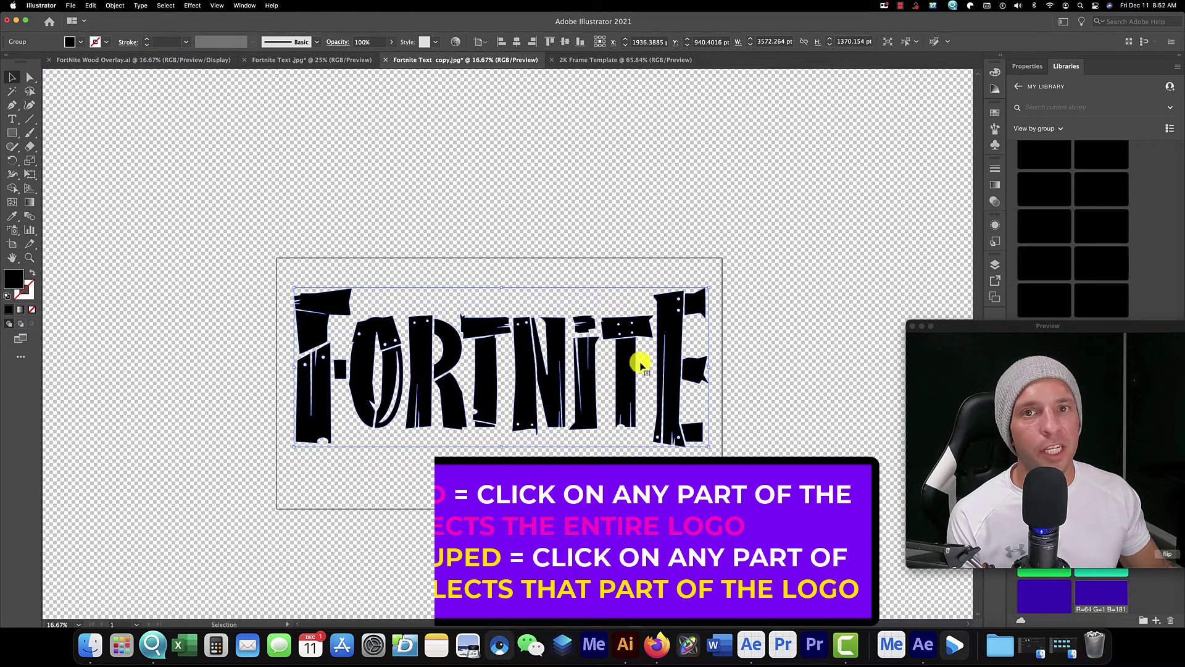
# Paste the FORTNITE logo into the 2K Frame Template document
pyautogui.press('a')
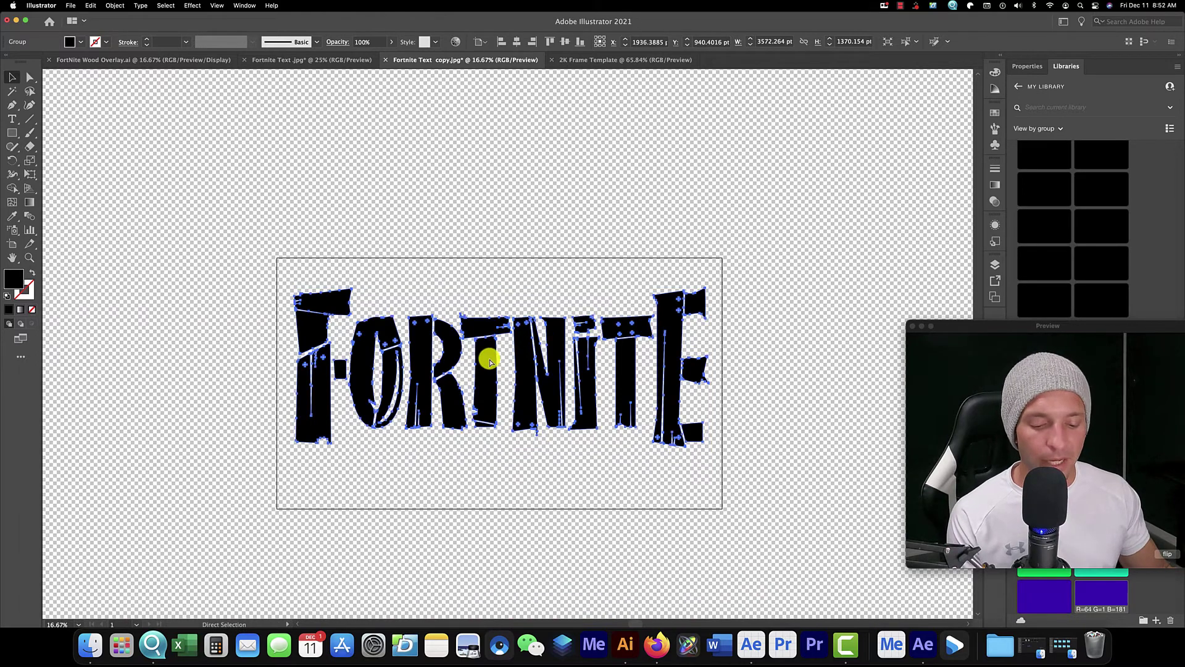
pyautogui.press('v')
pyautogui.click(606, 60)
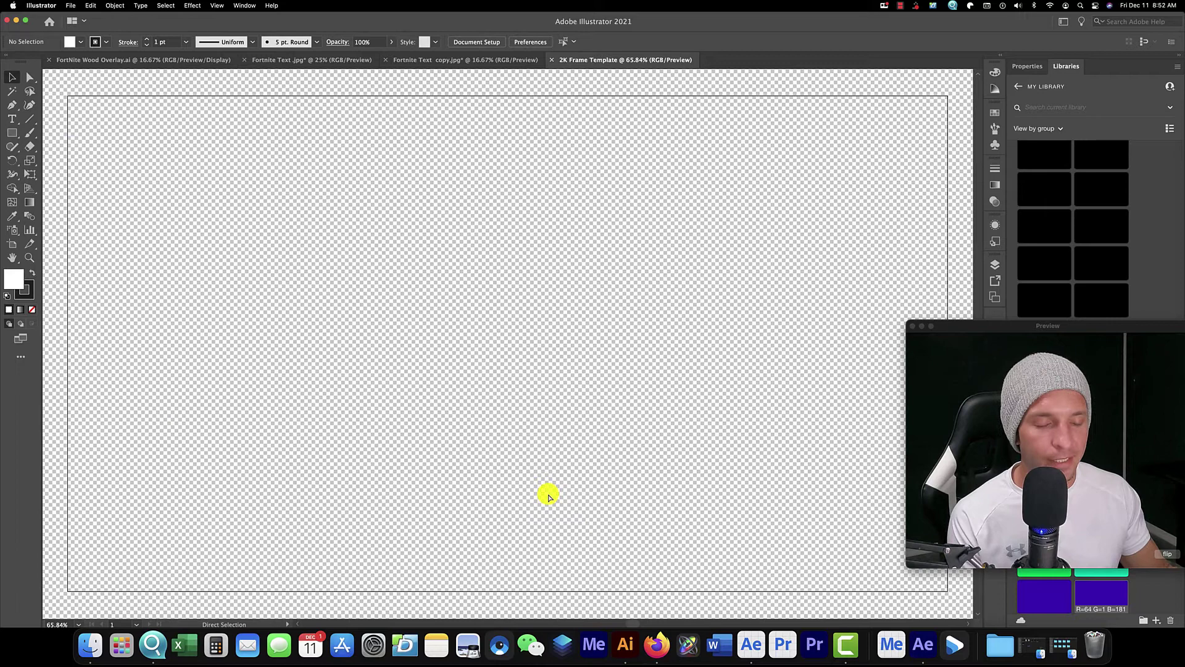
pyautogui.press('super+v')
pyautogui.scroll(-5, 536, 473)
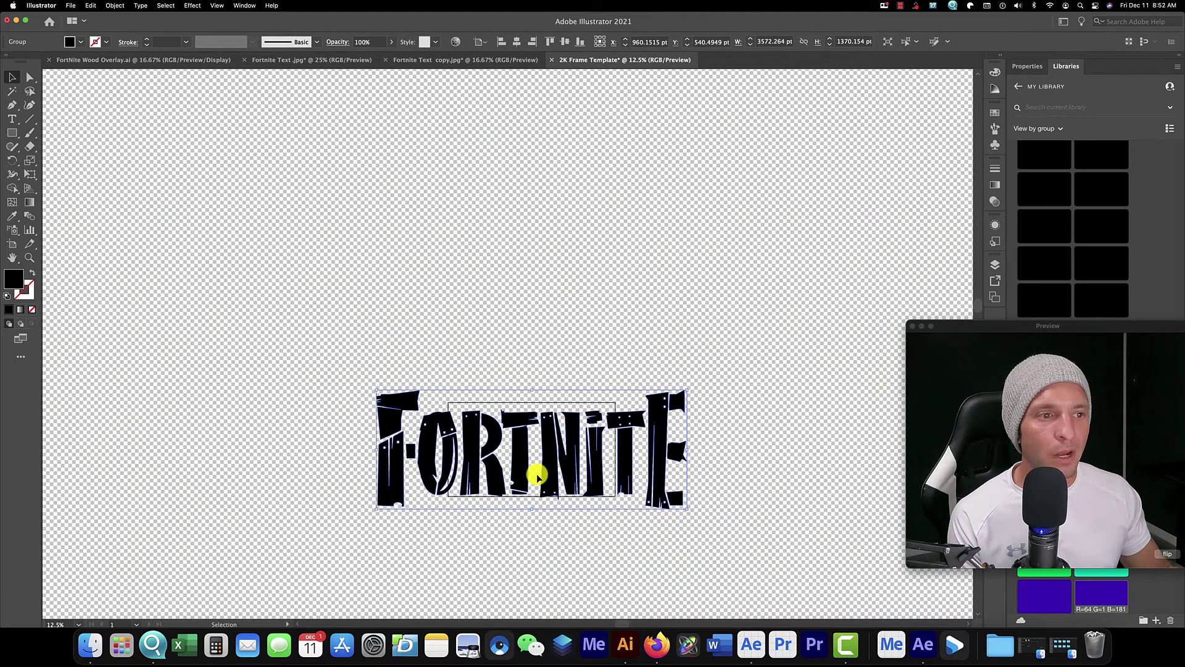
pyautogui.scroll(1, 537, 475)
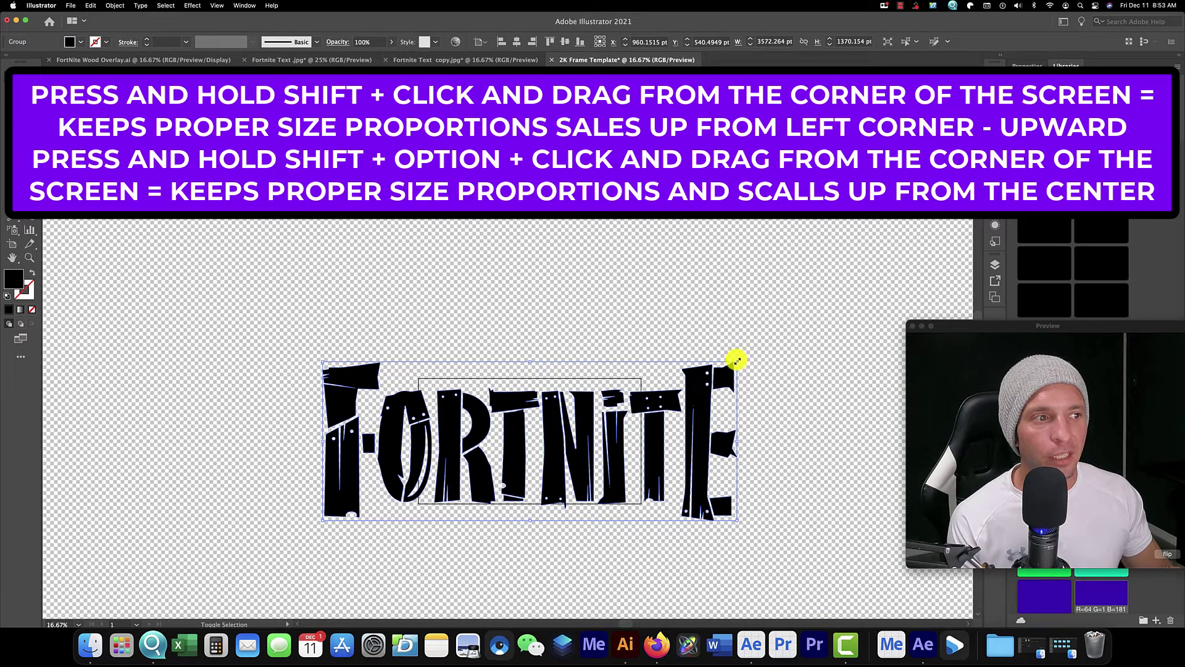
# Shrink the logo proportionally and move it into the artboard's bottom-left corner
pyautogui.moveTo(737, 360); pyautogui.dragTo(635, 397)
pyautogui.scroll(2, 639, 423)
pyautogui.scroll(2, 639, 423)
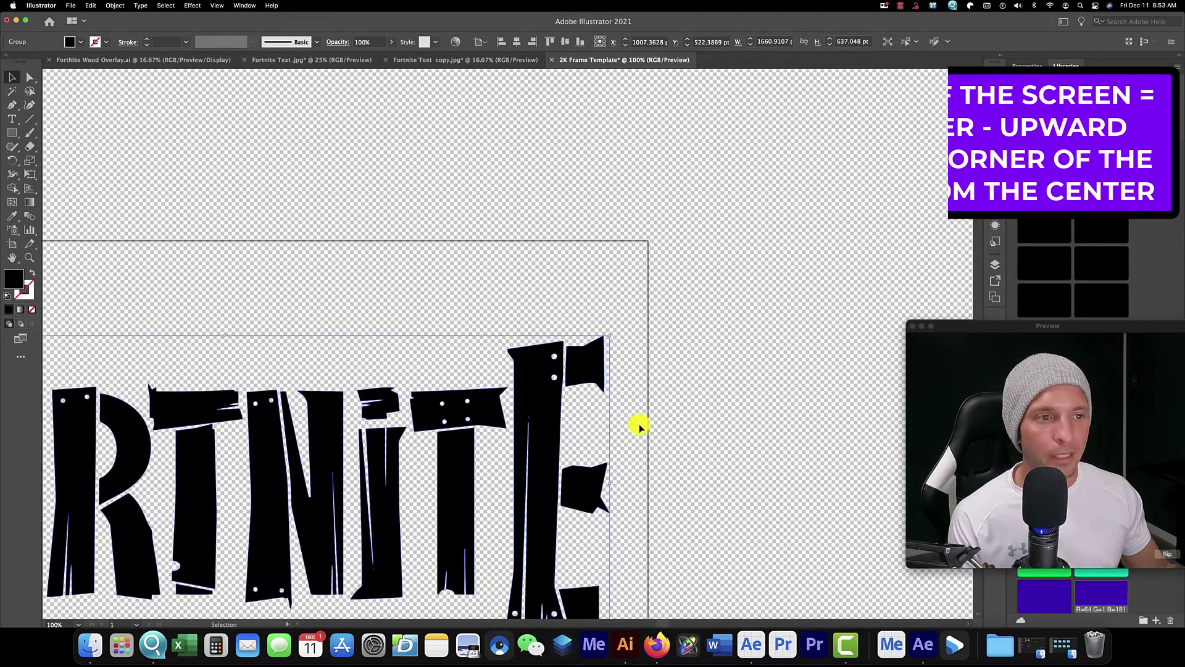
pyautogui.scroll(-1, 639, 424)
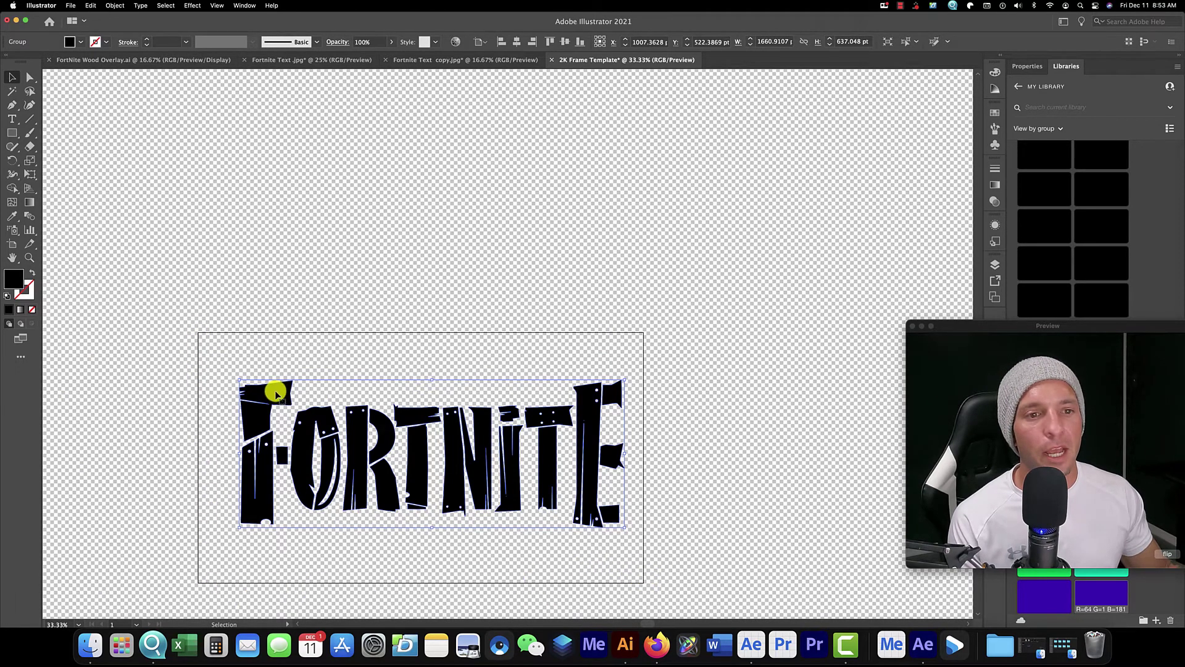
pyautogui.moveTo(273, 387); pyautogui.dragTo(265, 397)
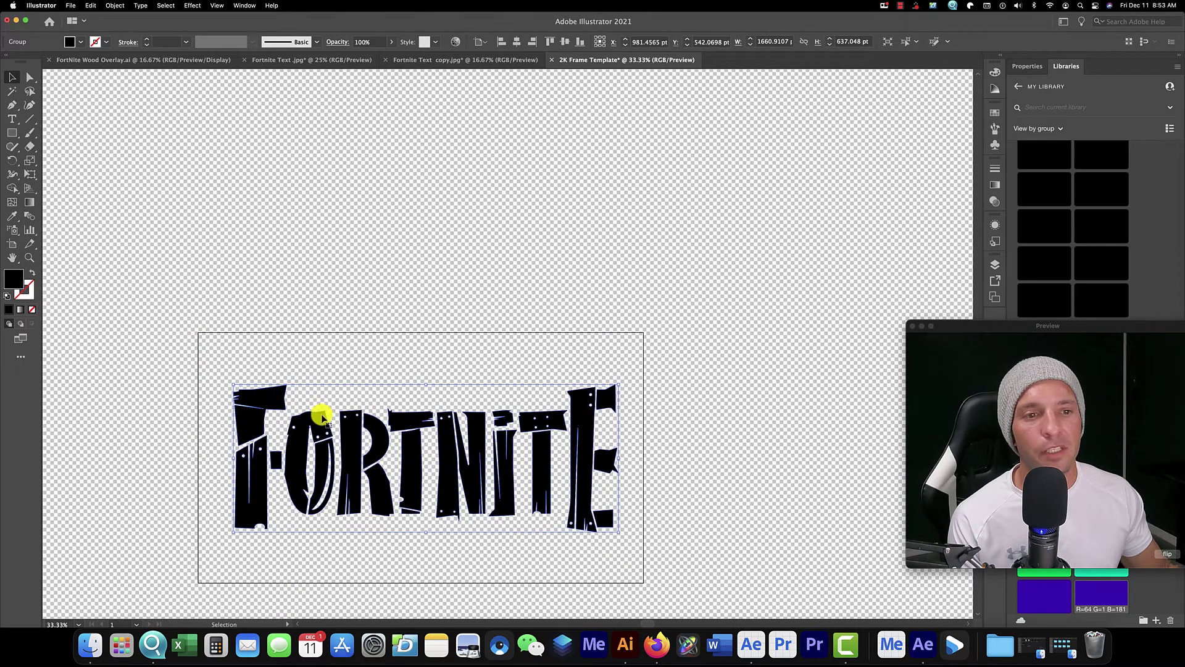
pyautogui.moveTo(617, 384); pyautogui.dragTo(524, 442)
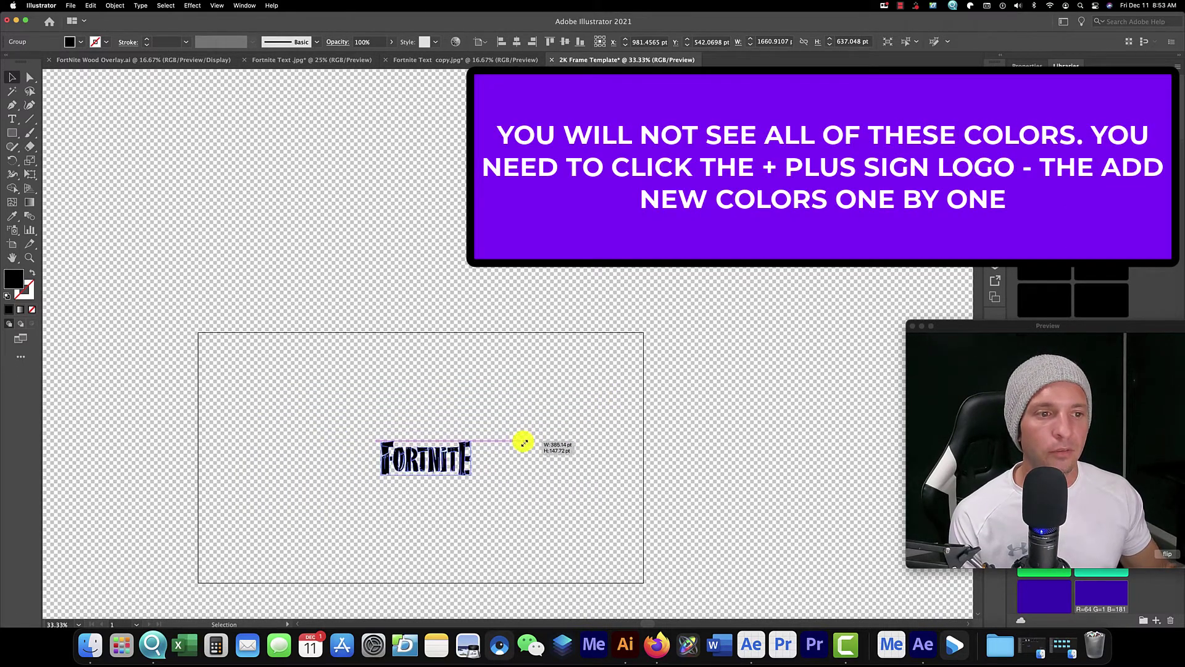
pyautogui.moveTo(427, 460); pyautogui.dragTo(255, 565)
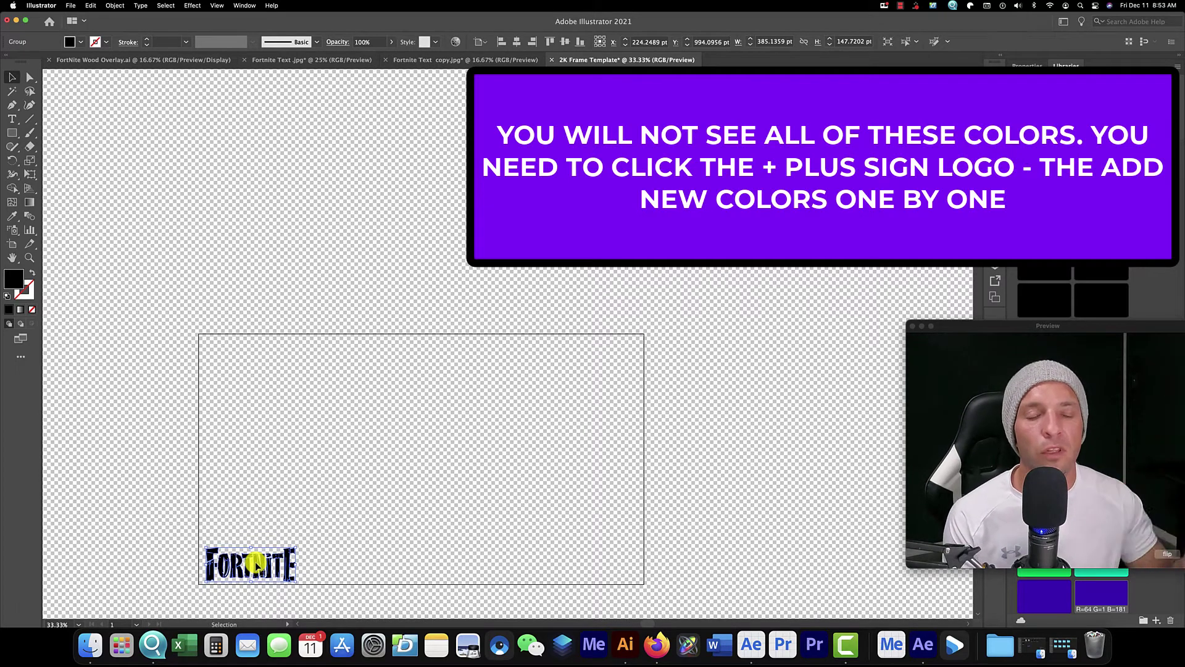
# Fill the FORTNITE logo with the orange-red swatch
pyautogui.scroll(5, 283, 511)
pyautogui.scroll(-5, 332, 505)
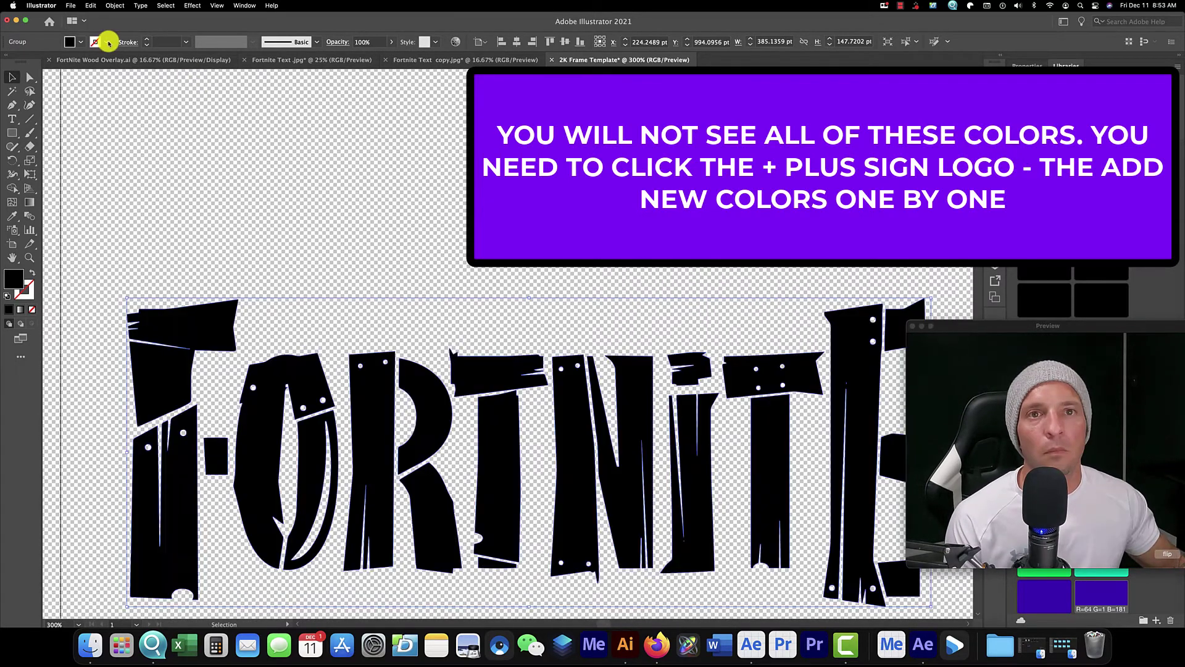
pyautogui.click(79, 43)
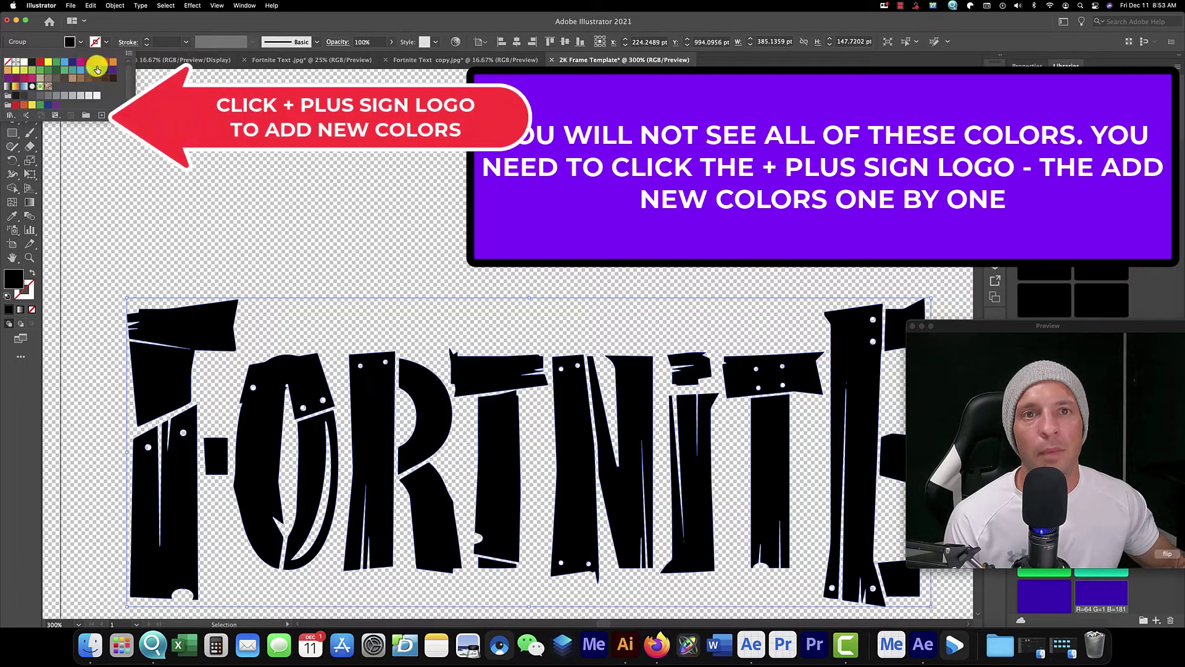
pyautogui.click(103, 62)
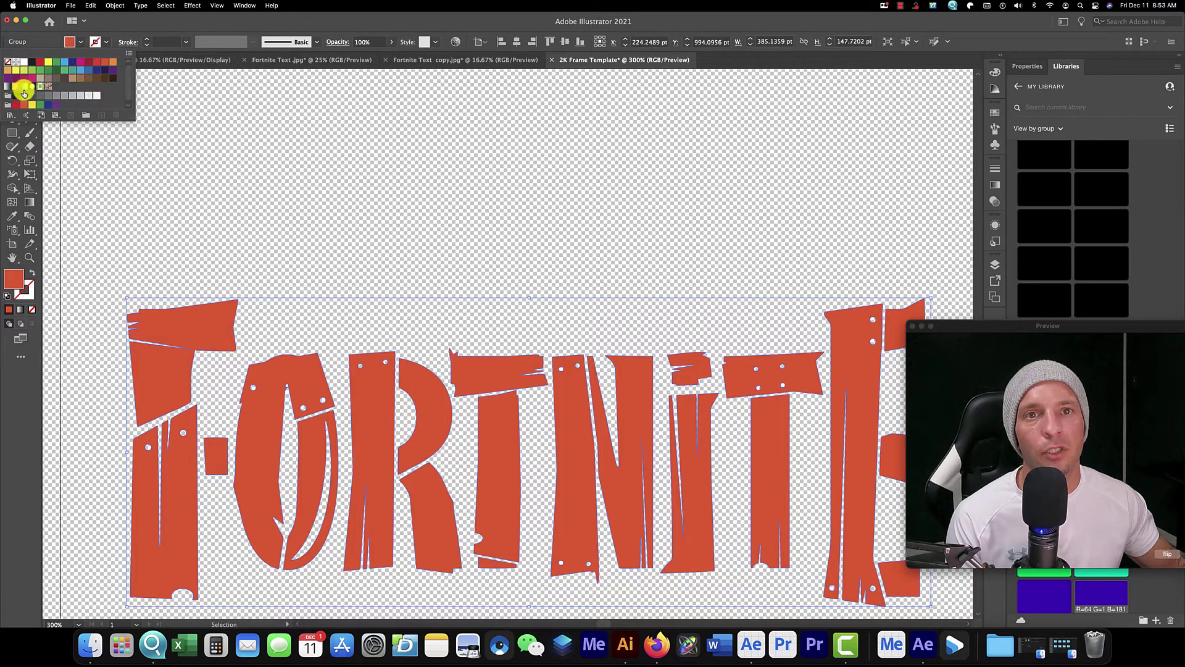
# Give the logo a stroke using a new black swatch (R 0, G 0, B 0)
pyautogui.click(31, 63)
pyautogui.click(100, 115)
pyautogui.moveTo(579, 333)
pyautogui.mouseDown()
pyautogui.moveTo(561, 335)
pyautogui.moveTo(540, 374)
pyautogui.mouseUp()
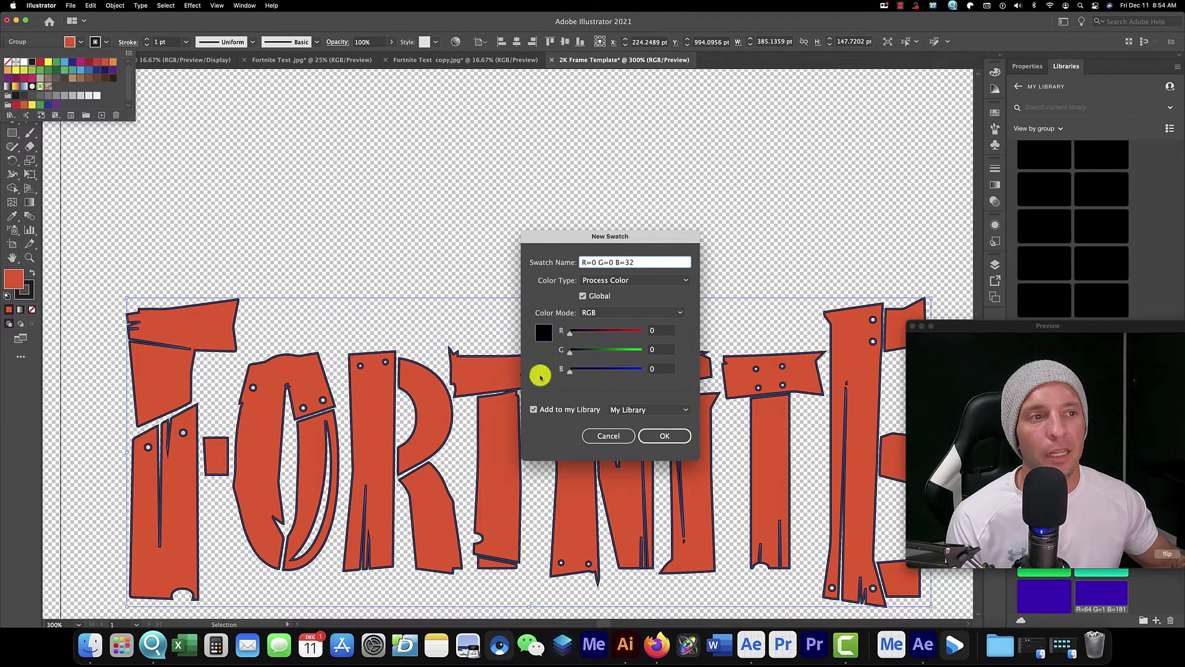
pyautogui.click(661, 437)
pyautogui.click(292, 187)
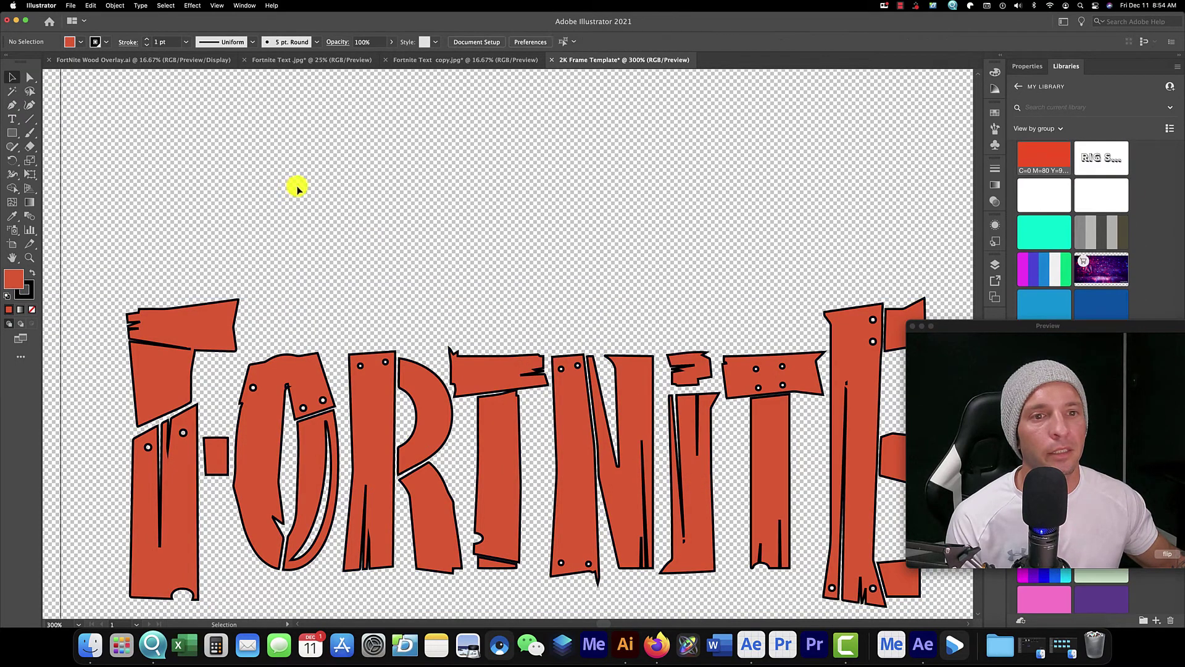
# Raise the logo's stroke weight to 9 pt and preview the heavy outline
pyautogui.scroll(-3, 339, 455)
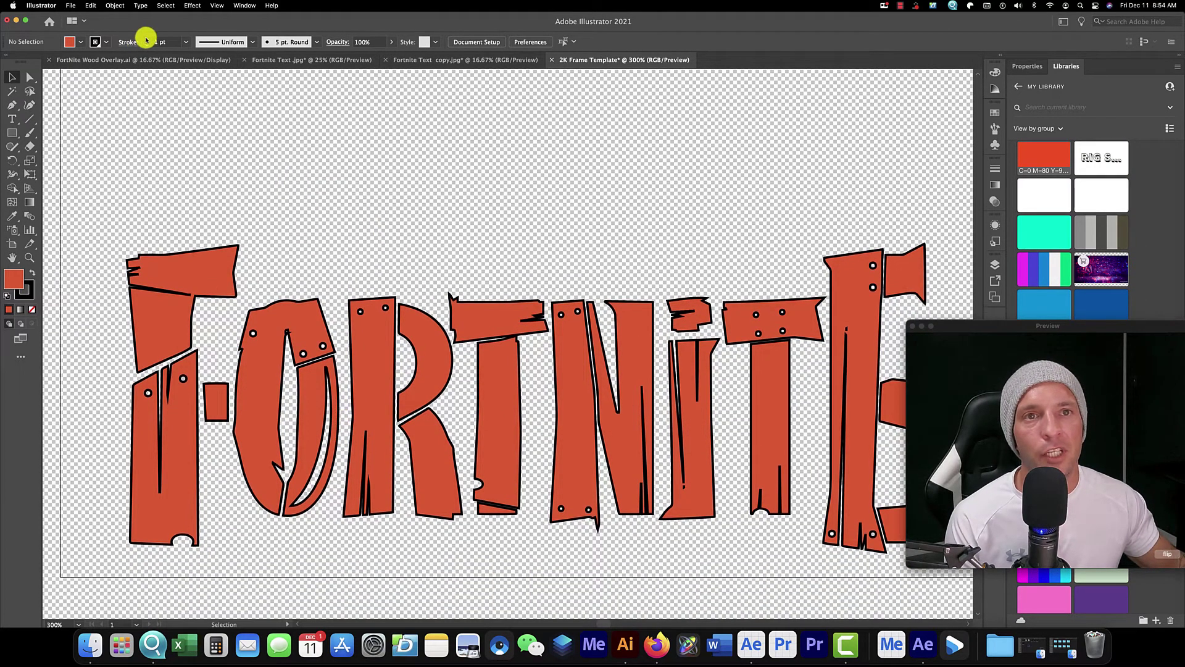
pyautogui.click(147, 39)
pyautogui.click(147, 39)
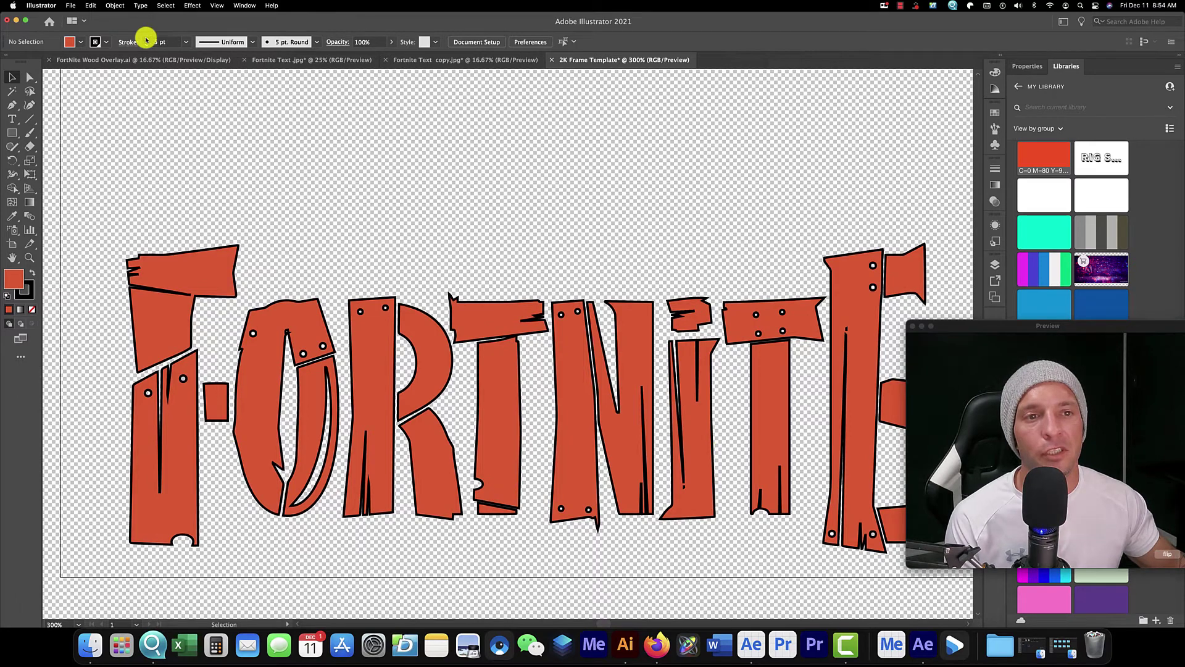
pyautogui.click(185, 264)
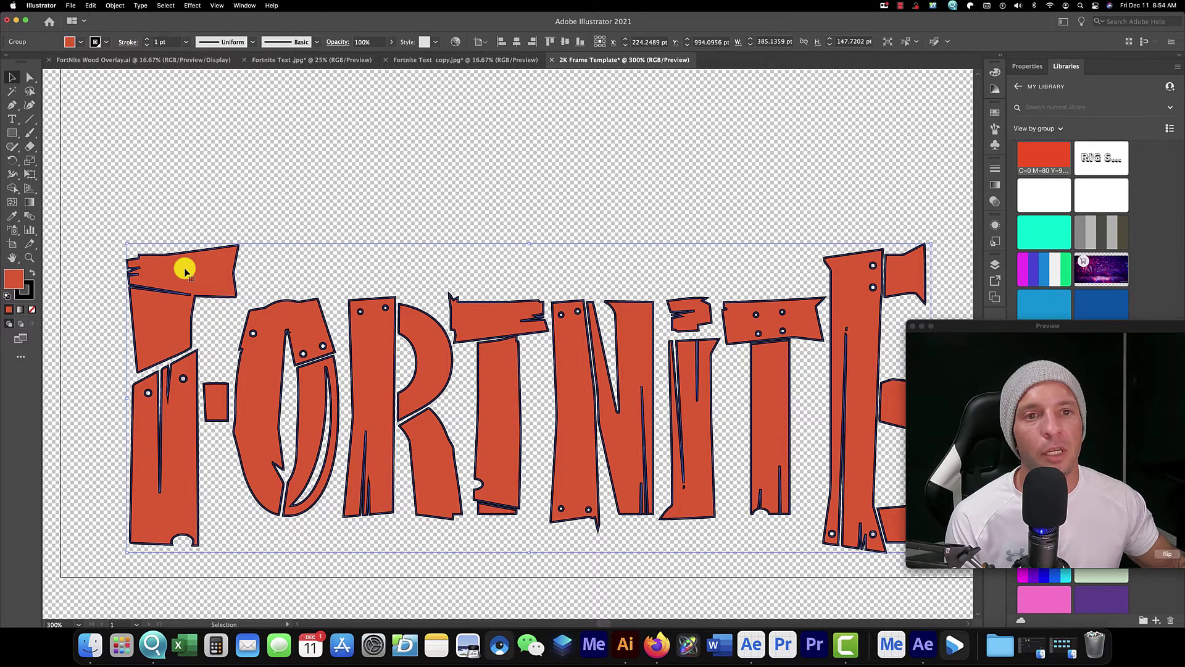
pyautogui.click(146, 39)
pyautogui.click(146, 39)
pyautogui.click(147, 39)
pyautogui.click(146, 39)
pyautogui.click(147, 39)
pyautogui.click(147, 39)
pyautogui.click(146, 38)
pyautogui.click(147, 39)
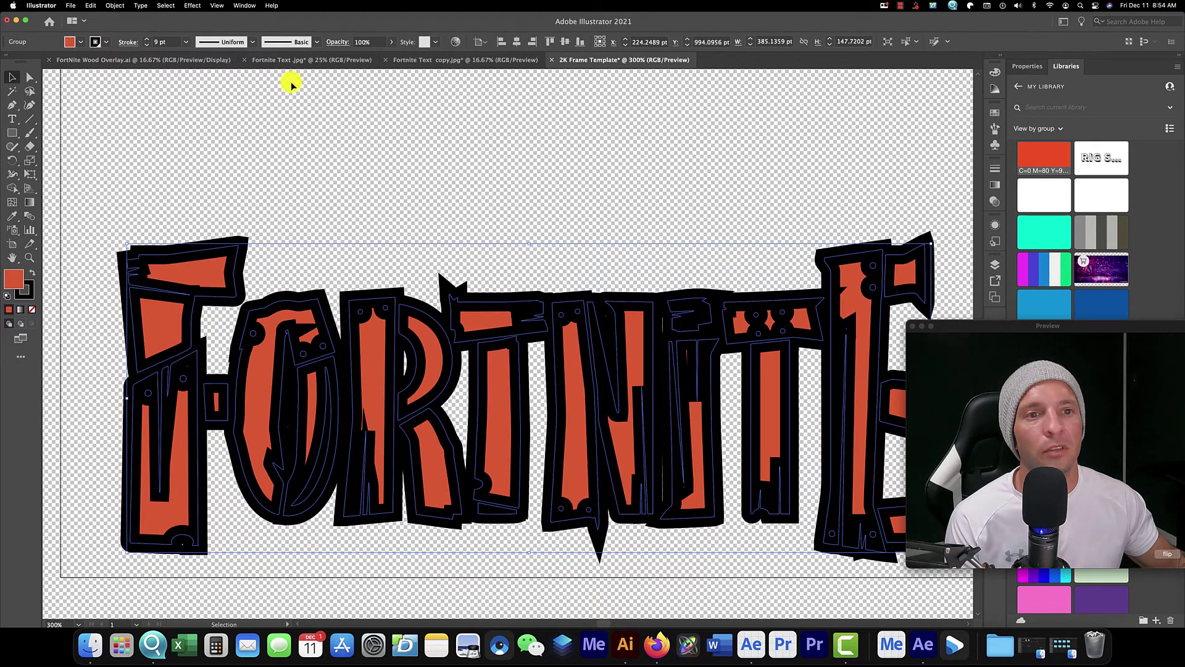
pyautogui.click(306, 119)
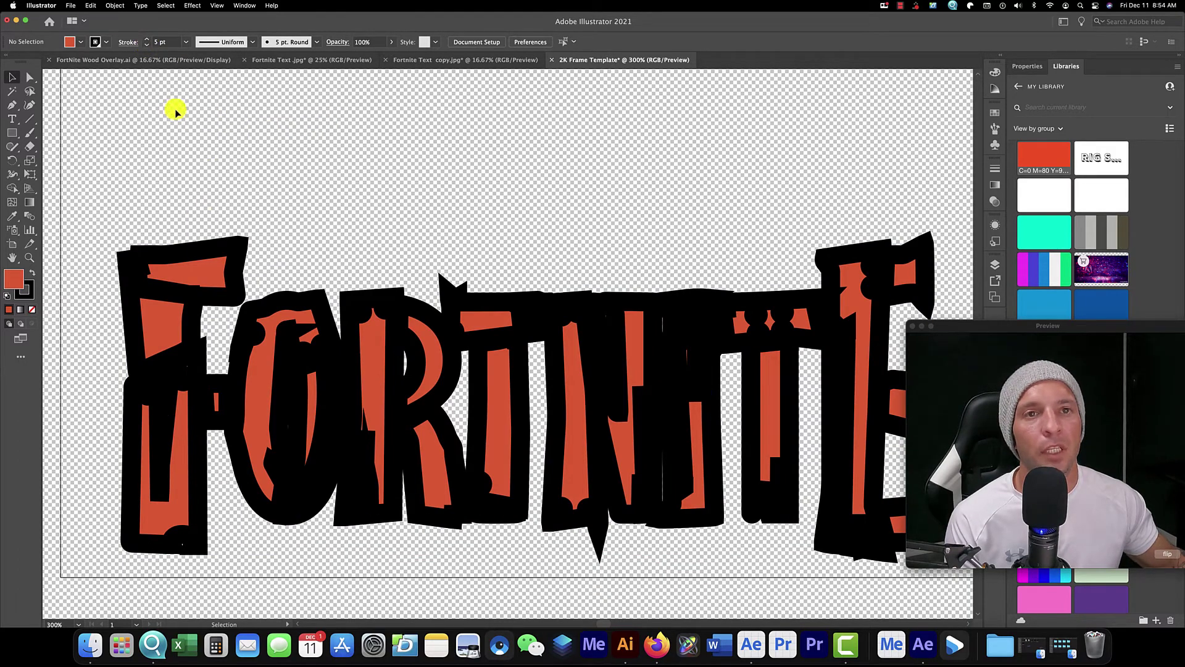
# Step the stroke weight back down to a thin outline and zoom out
pyautogui.click(186, 252)
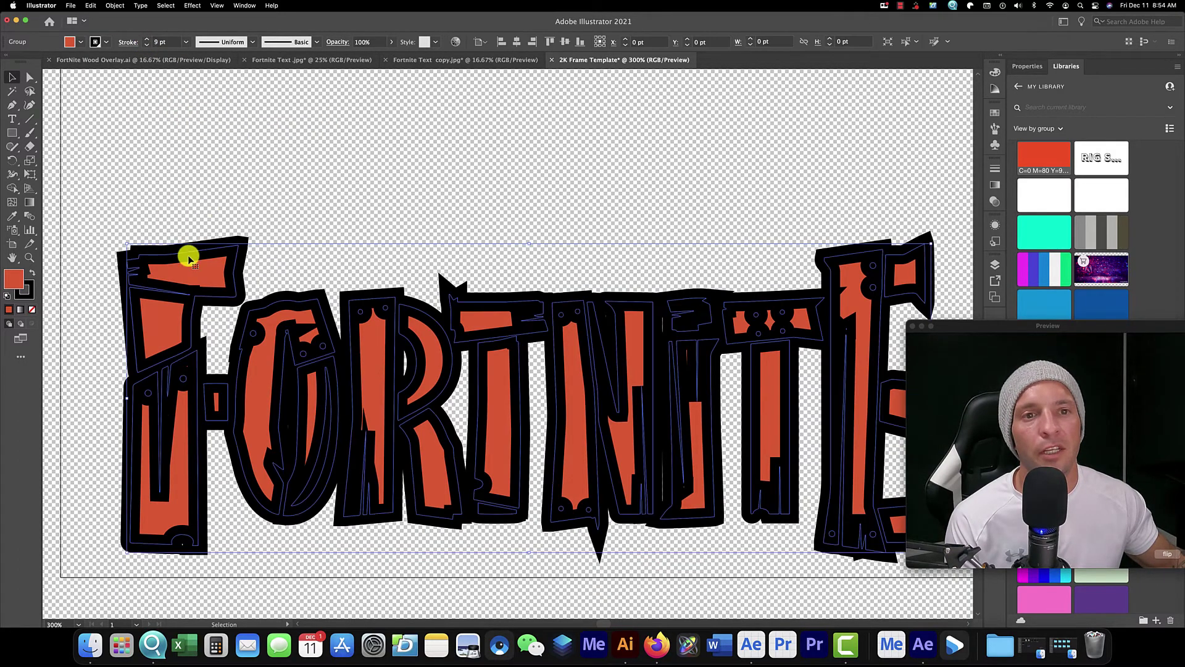
pyautogui.click(146, 46)
pyautogui.click(146, 46)
pyautogui.click(146, 47)
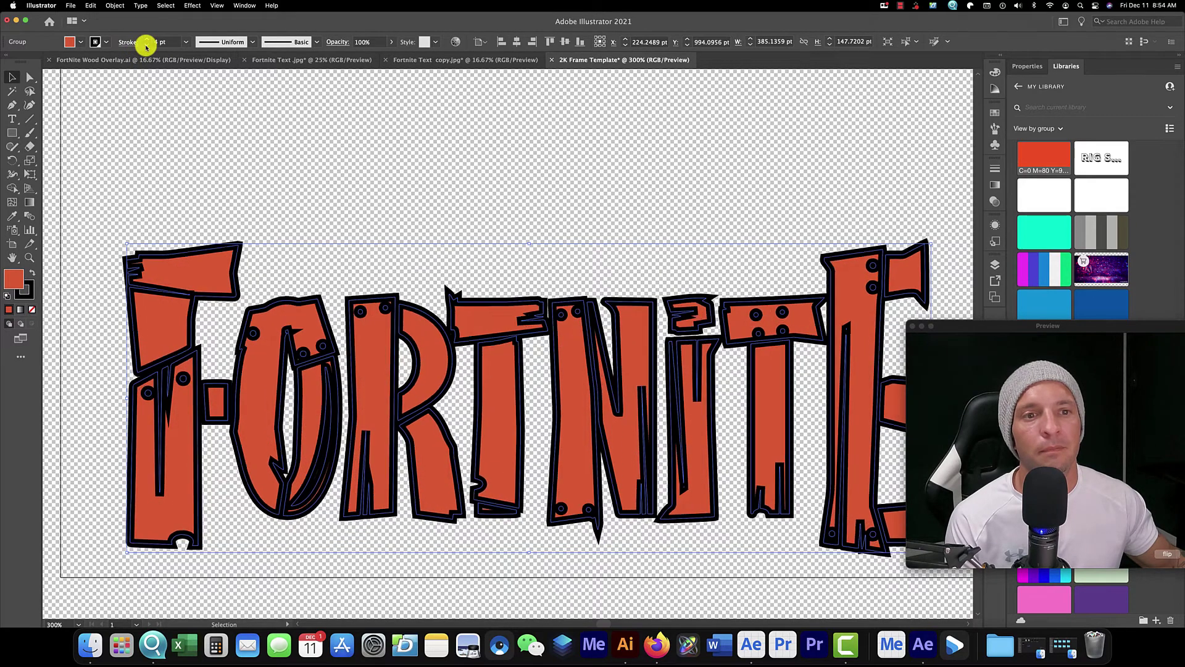
pyautogui.click(147, 47)
pyautogui.click(146, 46)
pyautogui.click(386, 207)
pyautogui.press('super+minus')
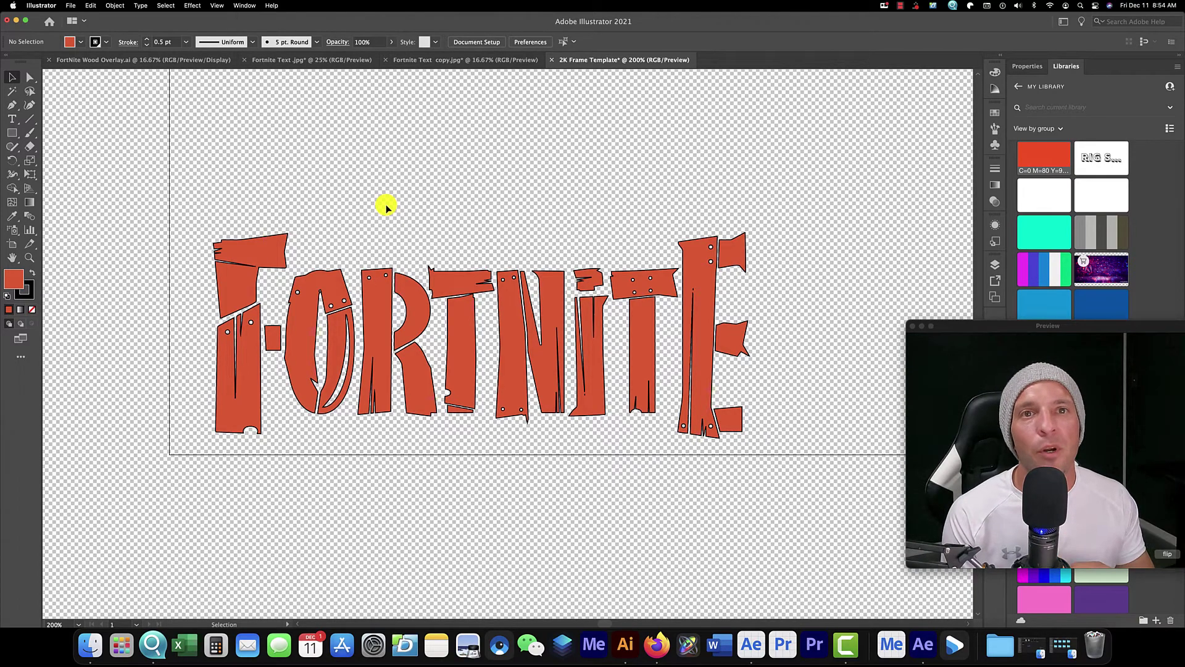
# Bring up the File menu so Save As is ready for a renamed copy
pyautogui.click(46, 5)
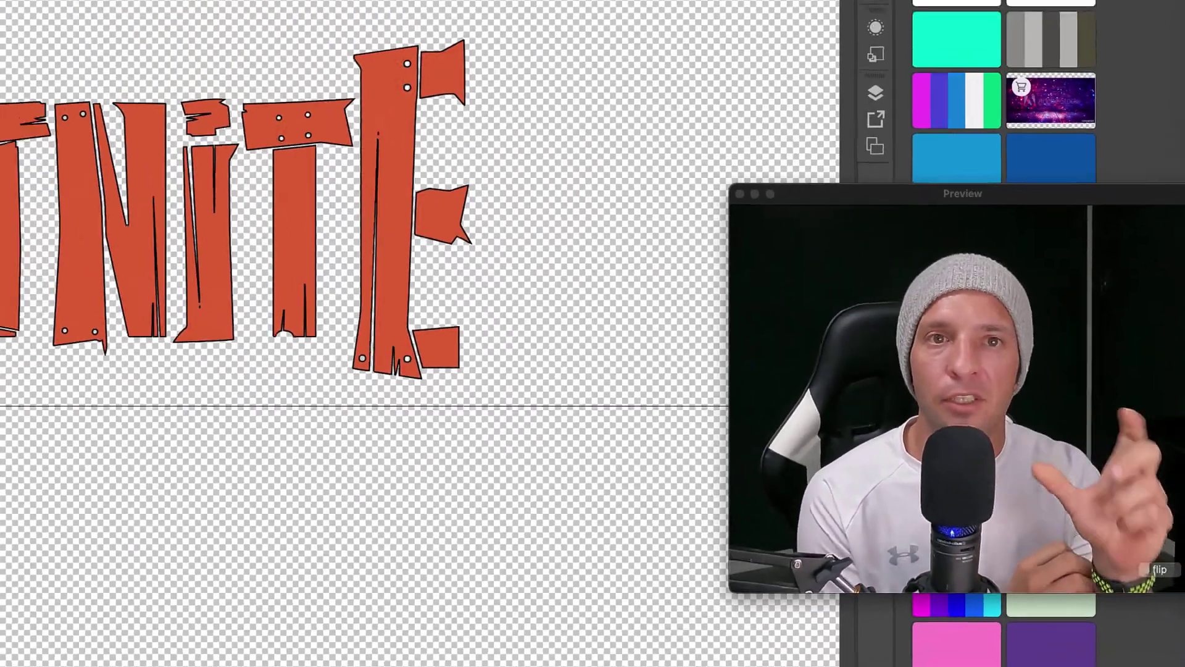
pyautogui.click(70, 5)
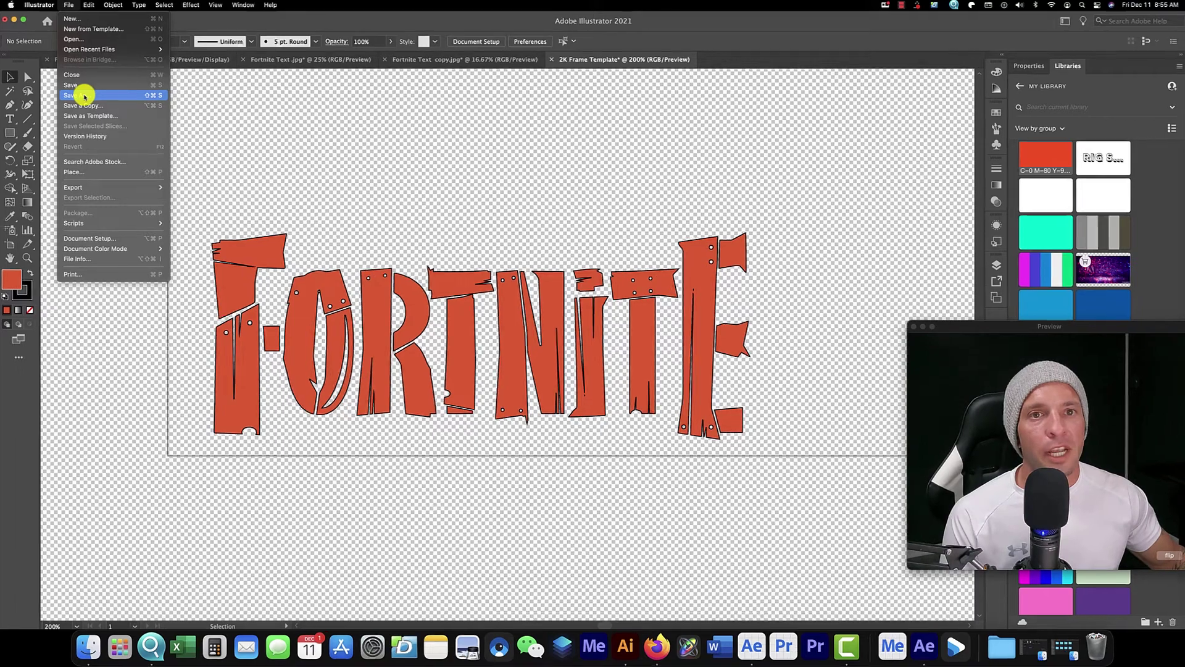
# Save as '2K FN Orange Wood Grain.ai' in FORTNITE, accepting default Illustrator Options
pyautogui.click(86, 96)
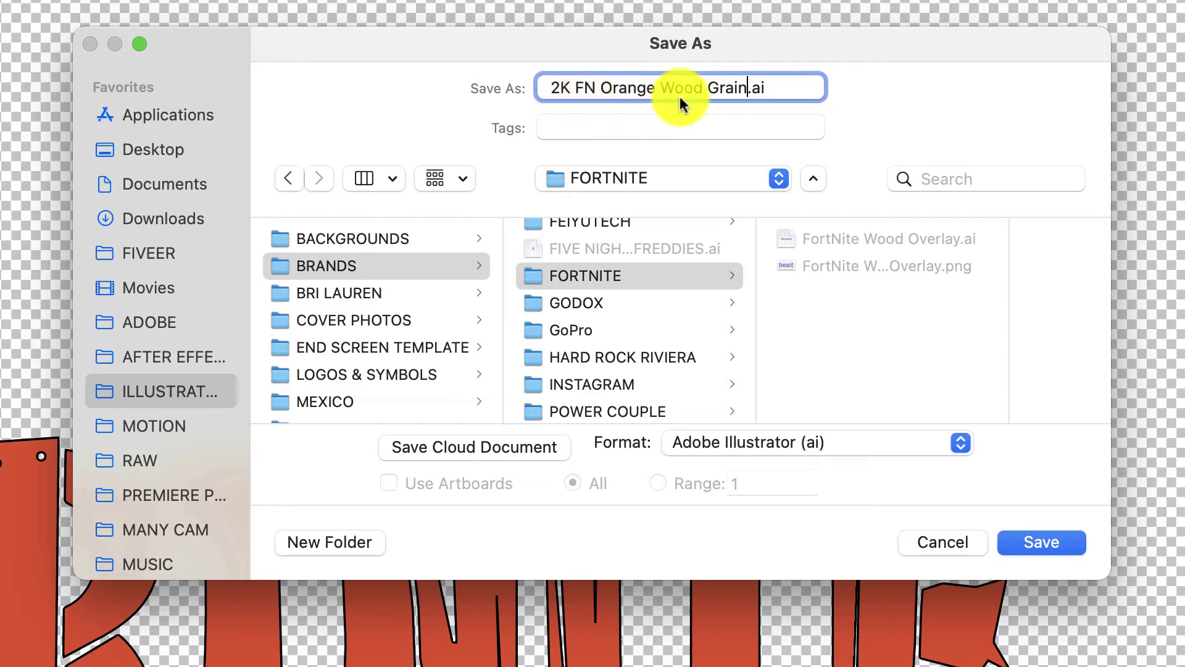
pyautogui.click(704, 99)
pyautogui.hotkey('alt', 'Right')
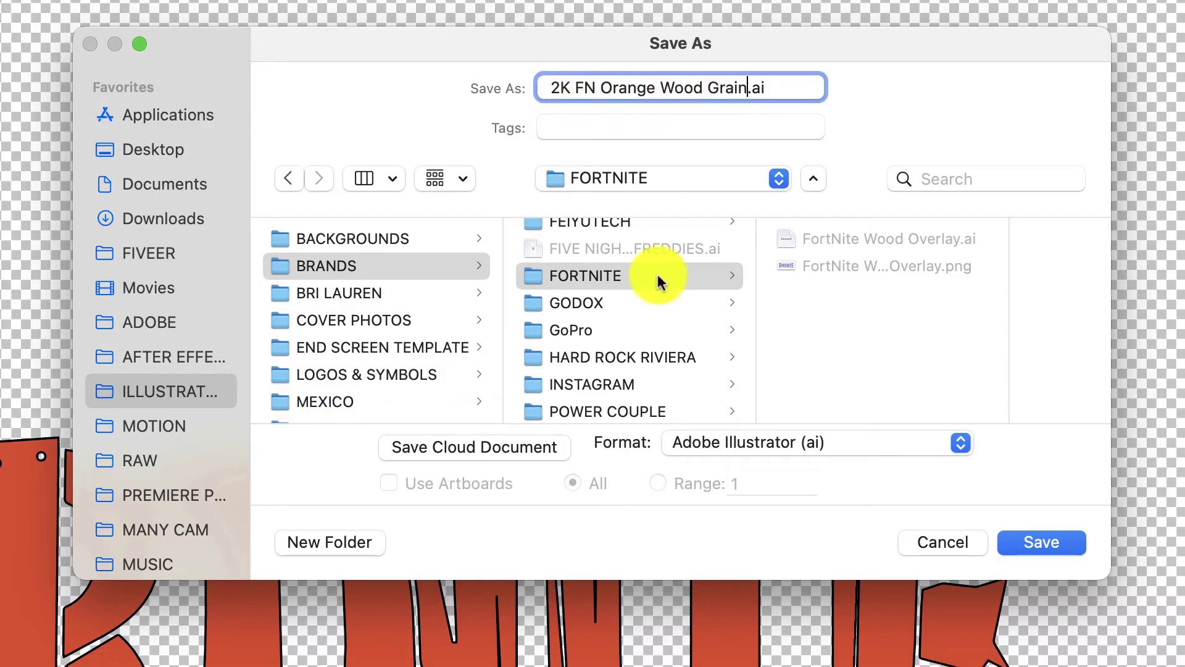
pyautogui.click(1040, 543)
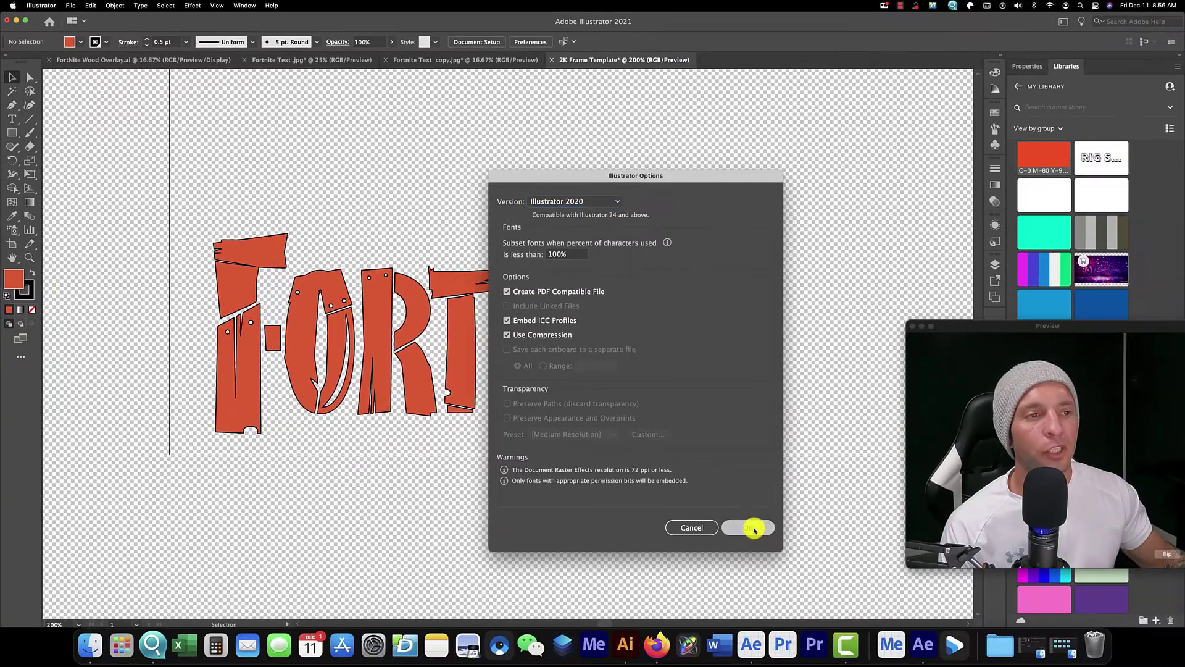
pyautogui.click(755, 526)
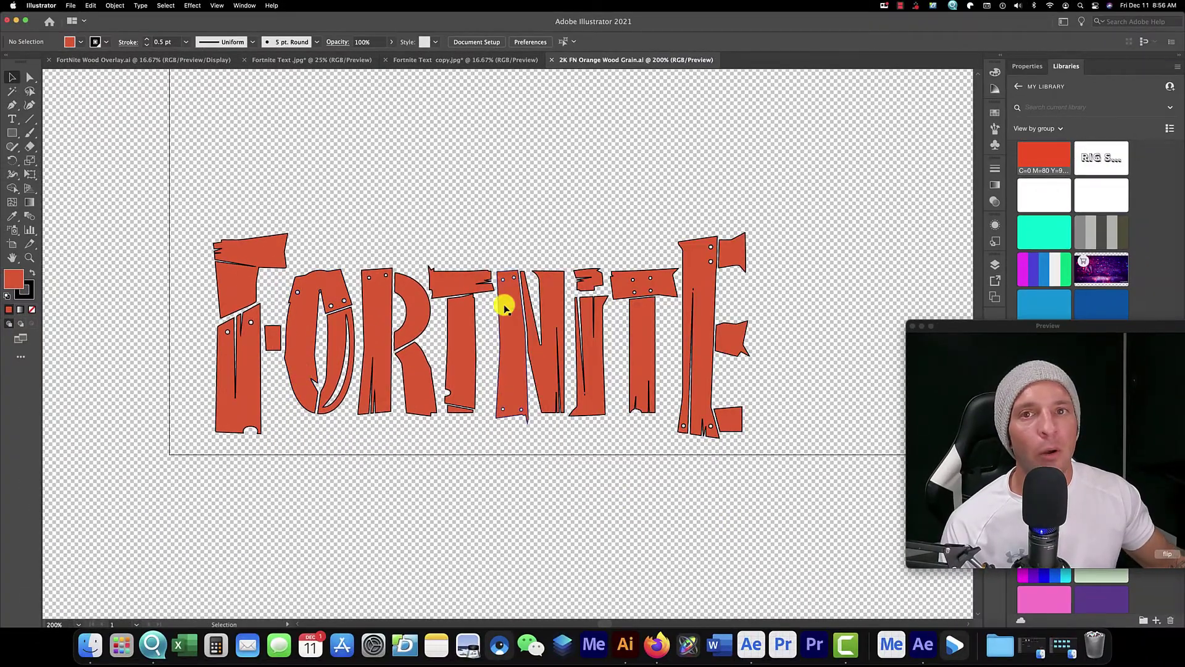
# Export the artwork with Export As in PNG format as 2K FN Orange Wood Grain.png
pyautogui.click(71, 5)
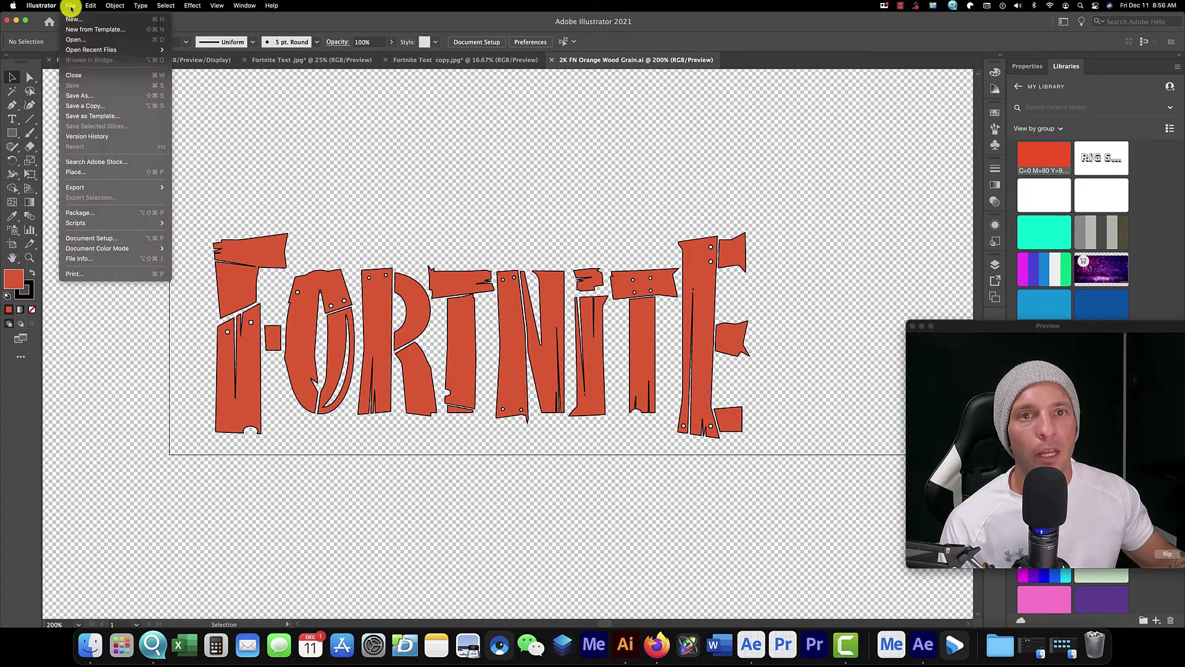
pyautogui.moveTo(119, 186)
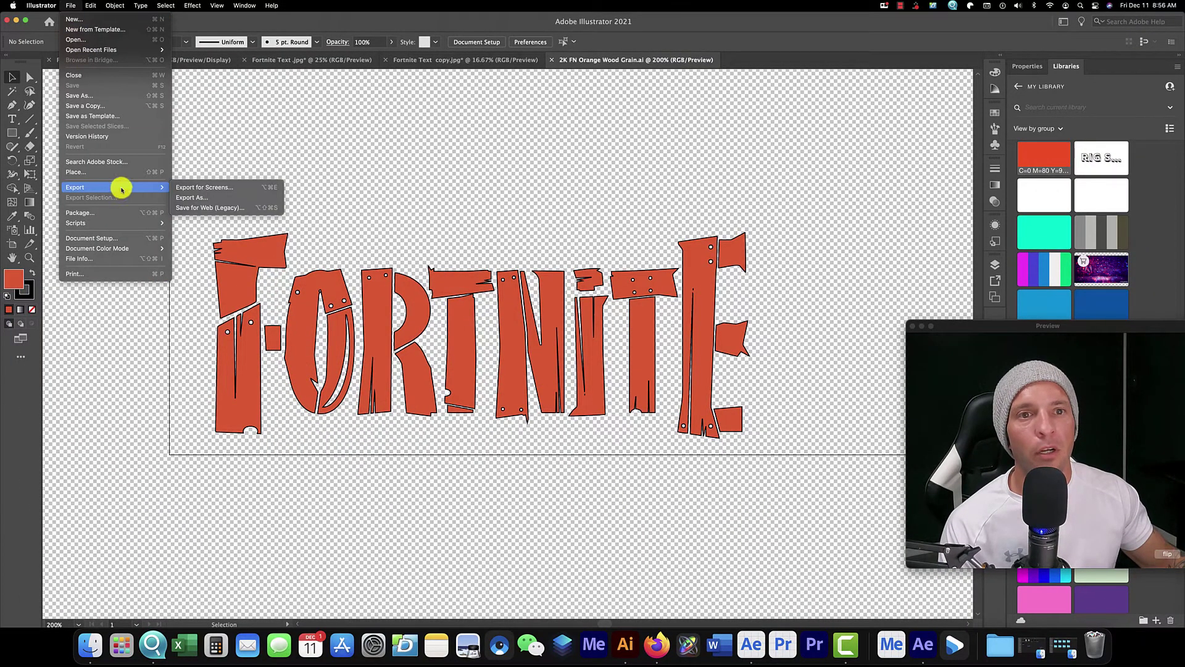
pyautogui.click(215, 198)
pyautogui.click(612, 269)
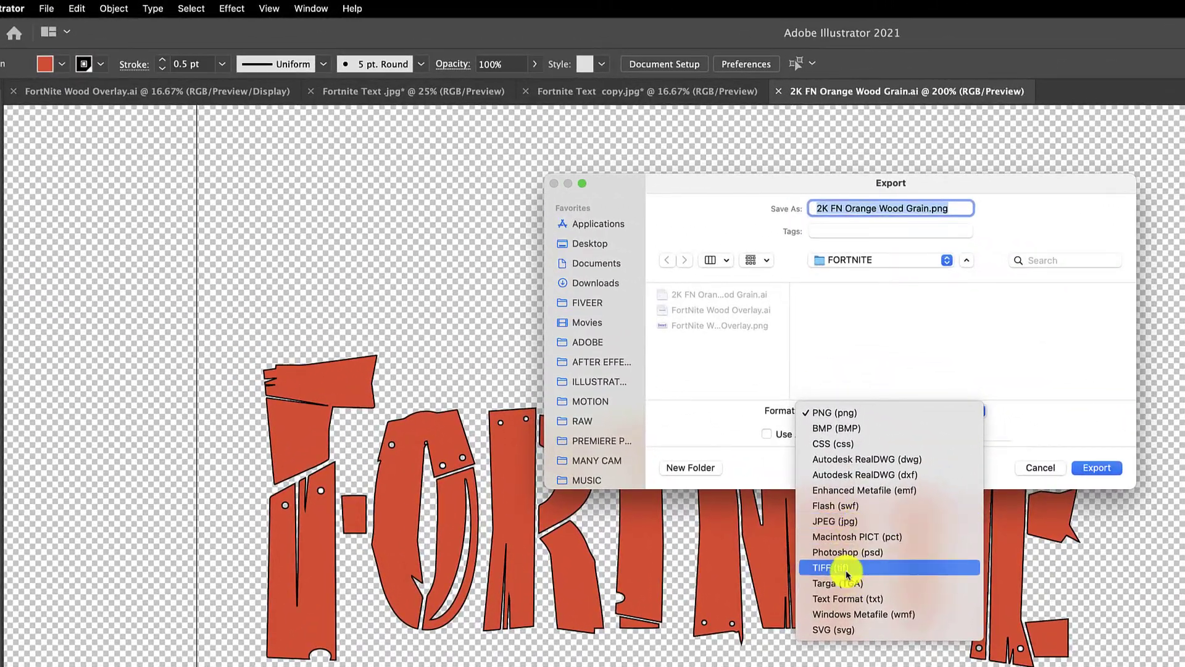
pyautogui.click(926, 216)
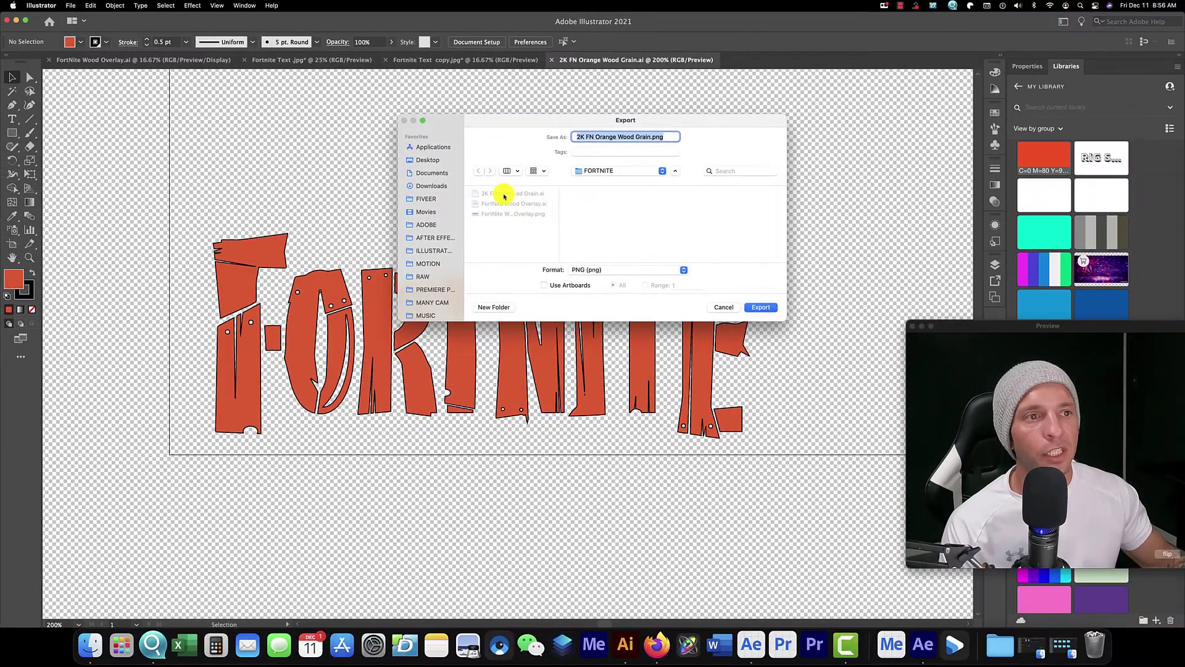
pyautogui.click(760, 307)
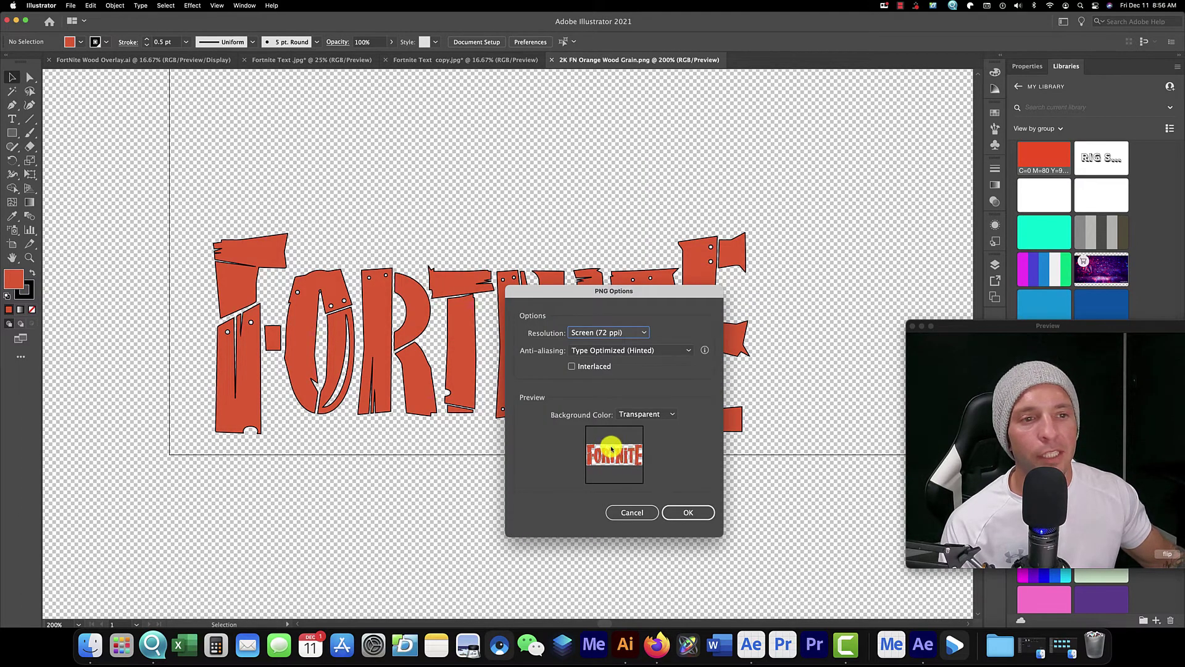
# Set the PNG background colour to Transparent at Screen (72 ppi) and confirm
pyautogui.click(673, 414)
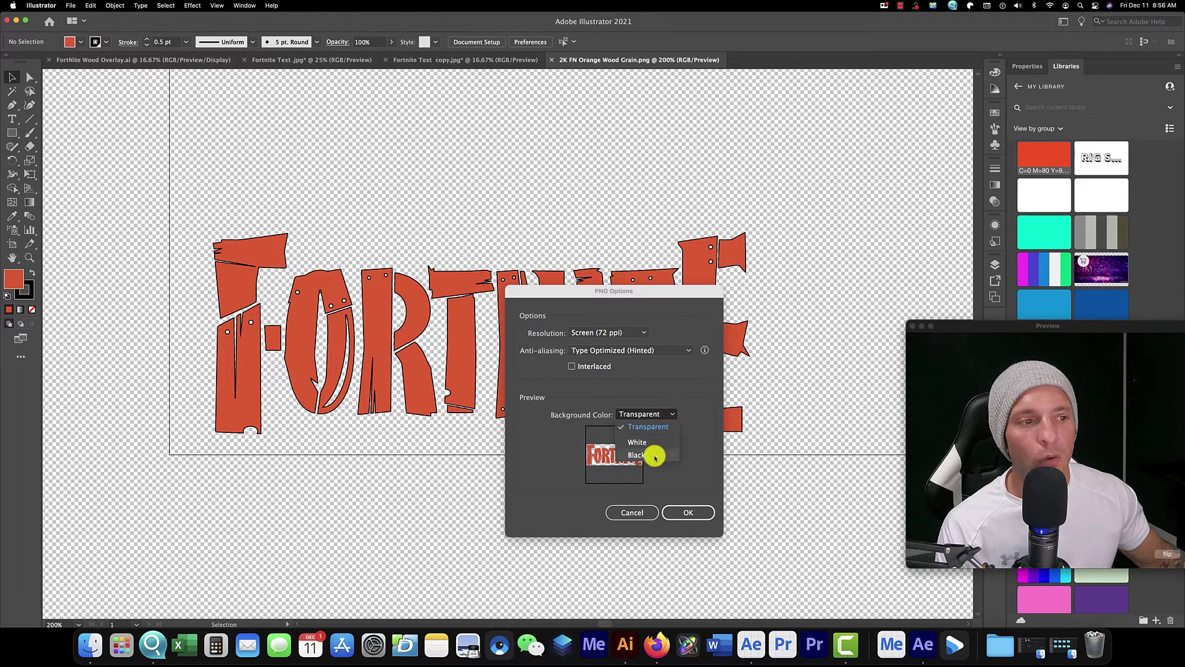
pyautogui.click(696, 444)
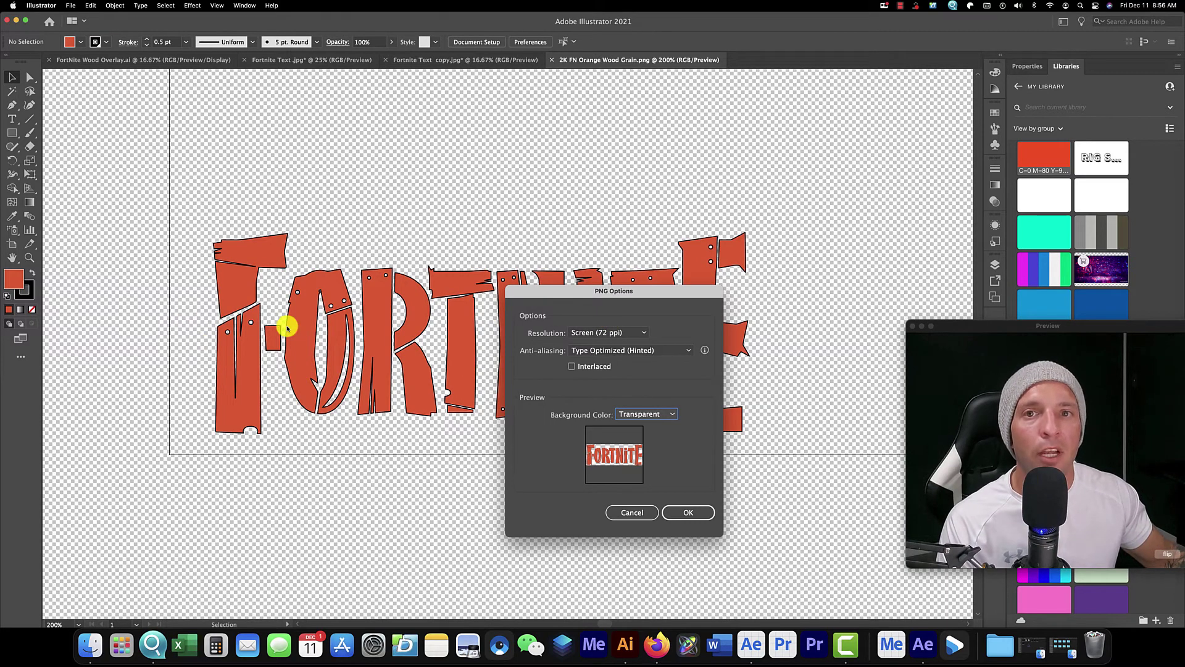
pyautogui.click(686, 511)
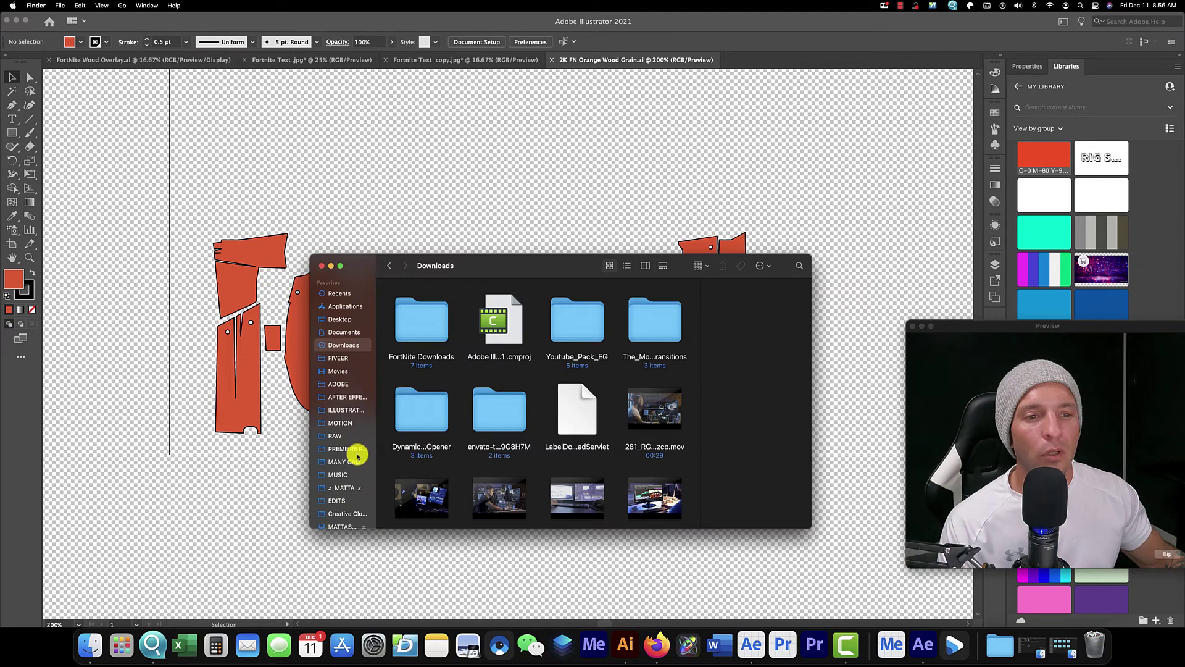
# Check the new AI and PNG files in ILLUSTRATOR > BRANDS > FORTNITE, then browse FortNite Downloads
pyautogui.click(346, 410)
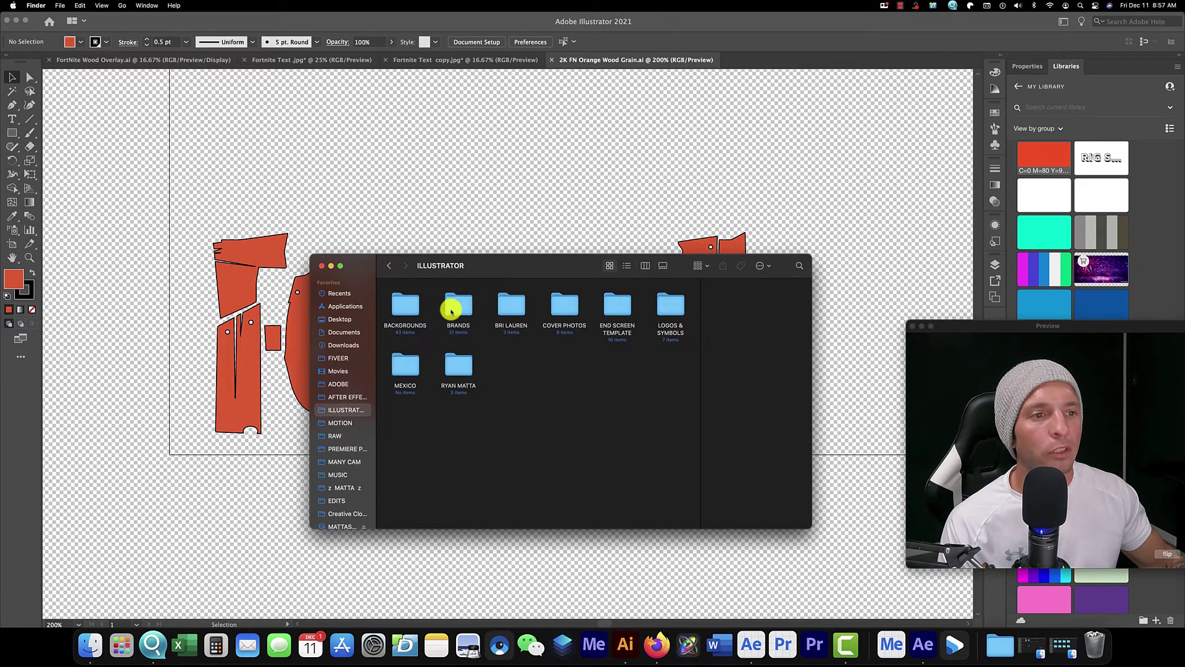
pyautogui.doubleClick(450, 309)
pyautogui.doubleClick(564, 360)
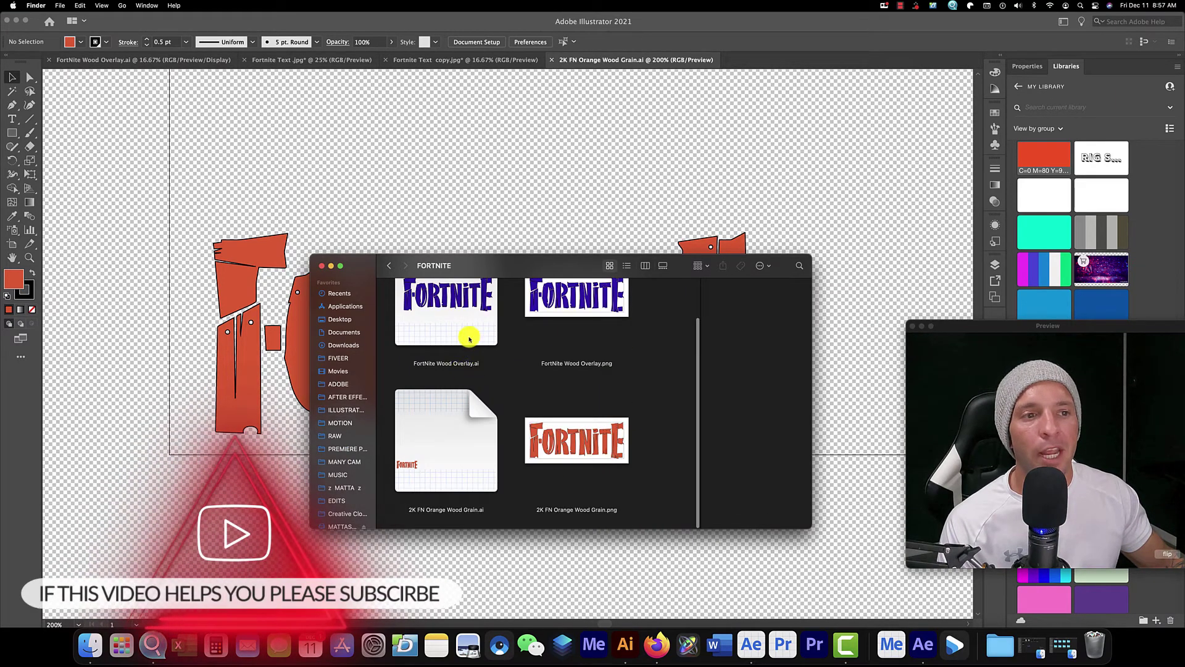
pyautogui.scroll(2, 494, 346)
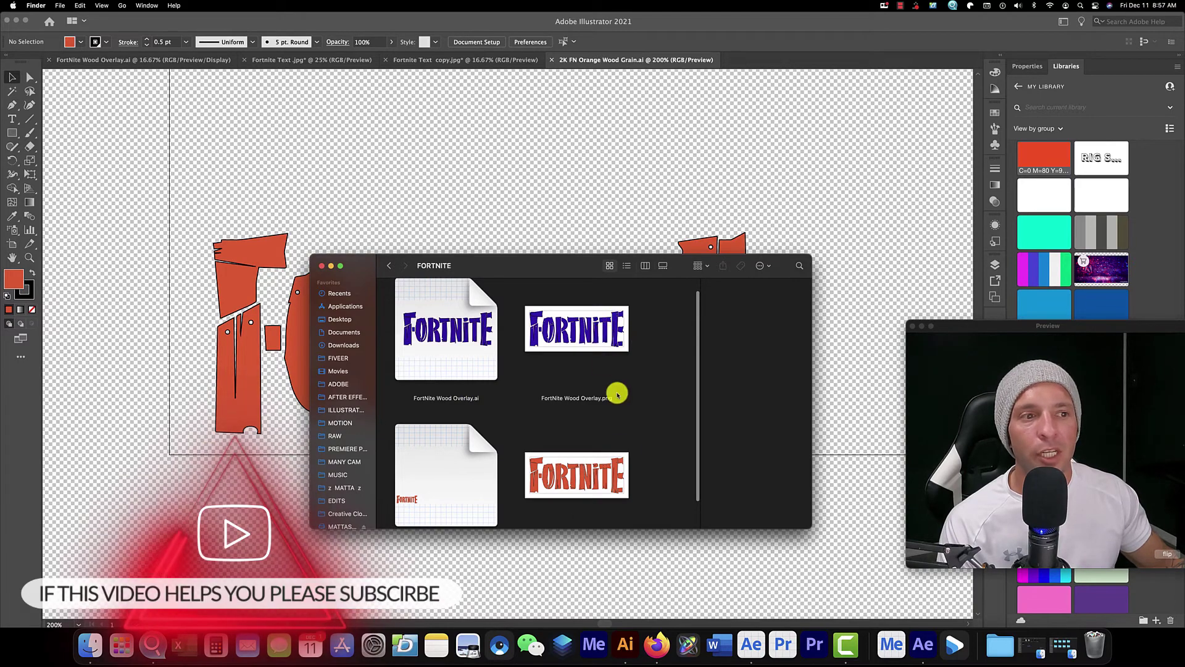
pyautogui.scroll(-2, 616, 392)
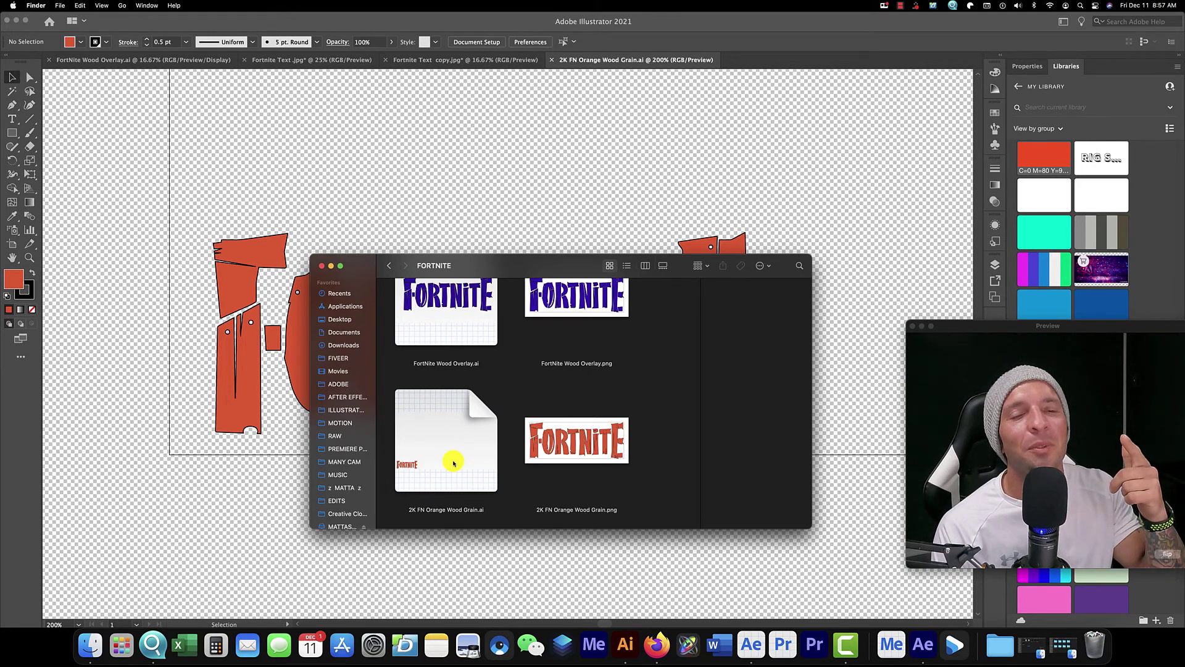
pyautogui.click(349, 345)
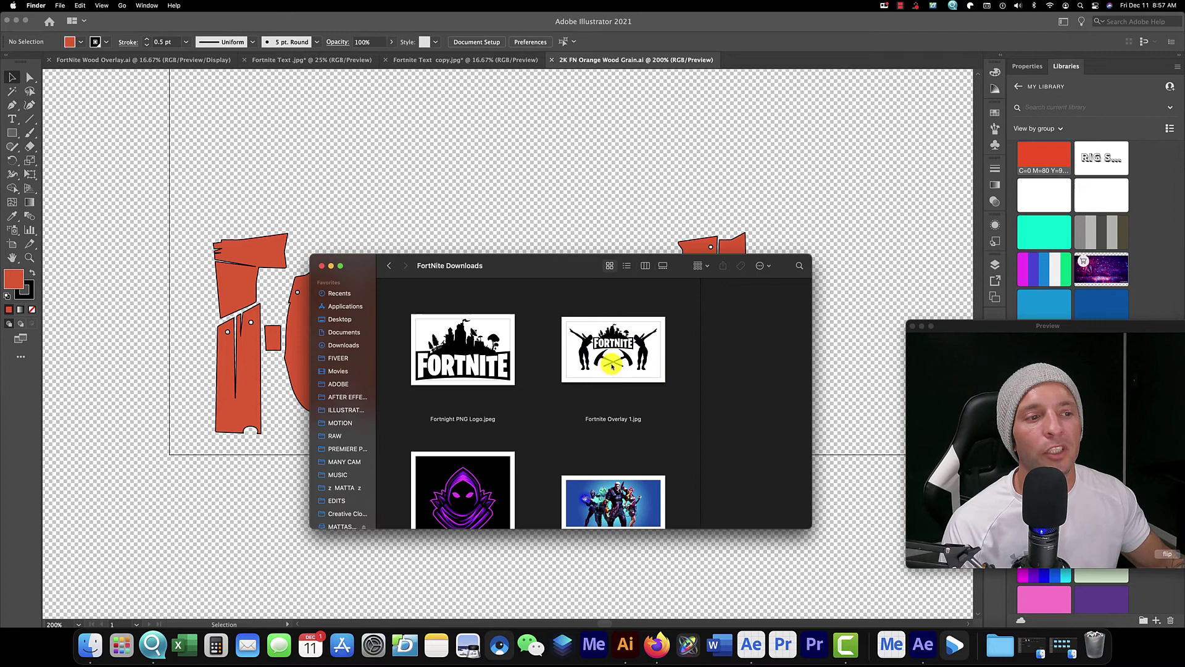
pyautogui.scroll(-3, 613, 364)
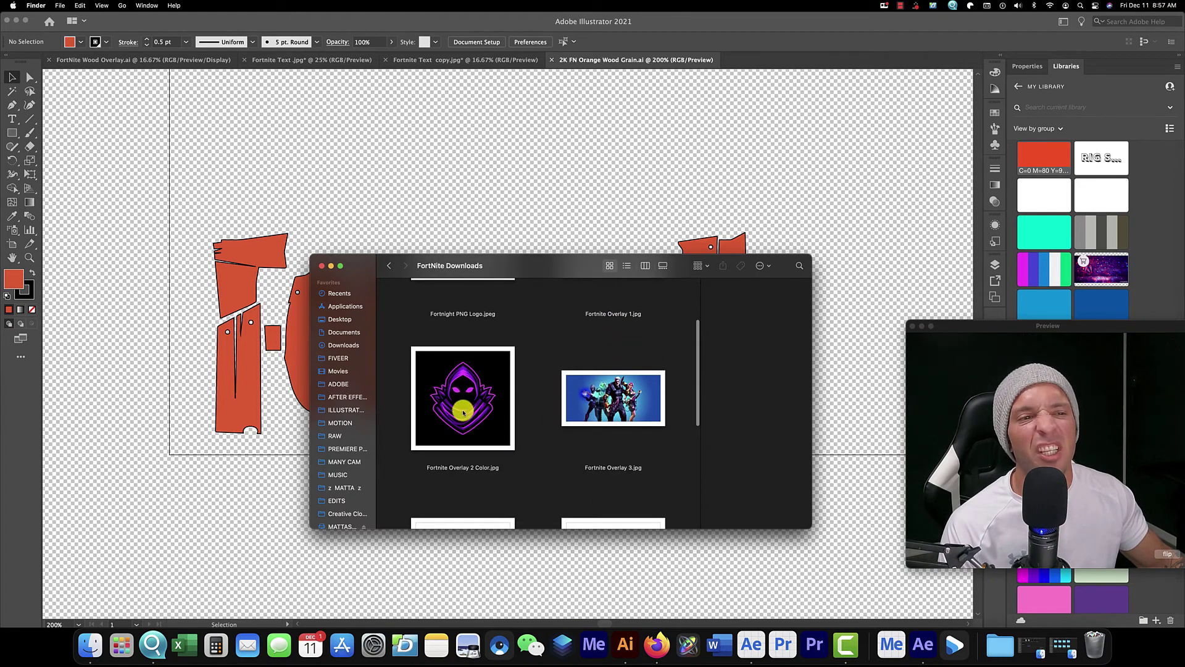